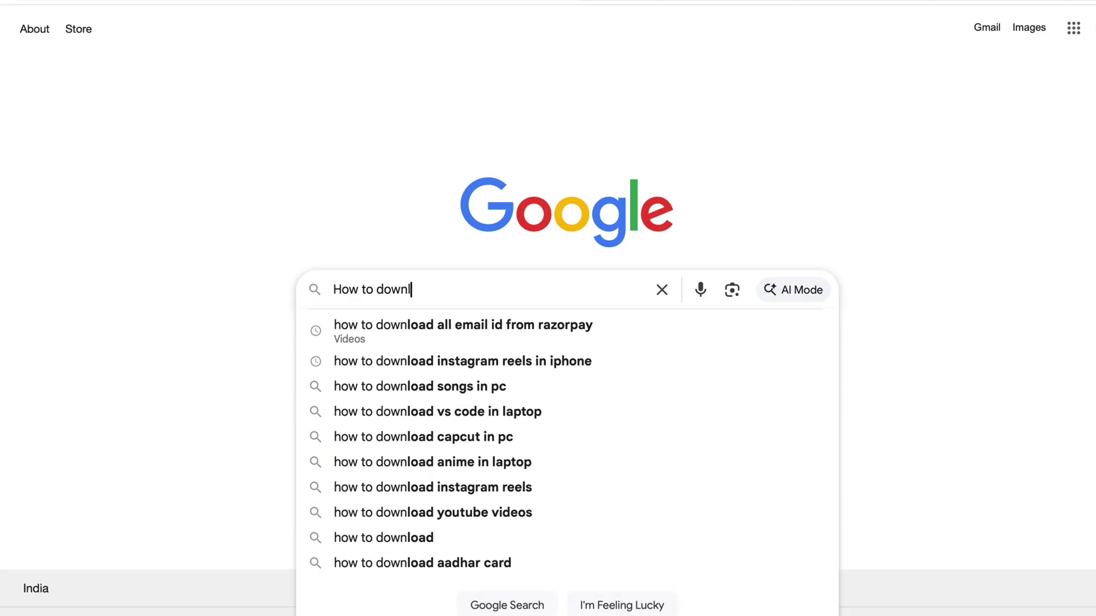
Search for 'stock footage' and return to the finished '01' green-screen step-card design.
text(oad t)
key(BackSpace)
text(stock footage)
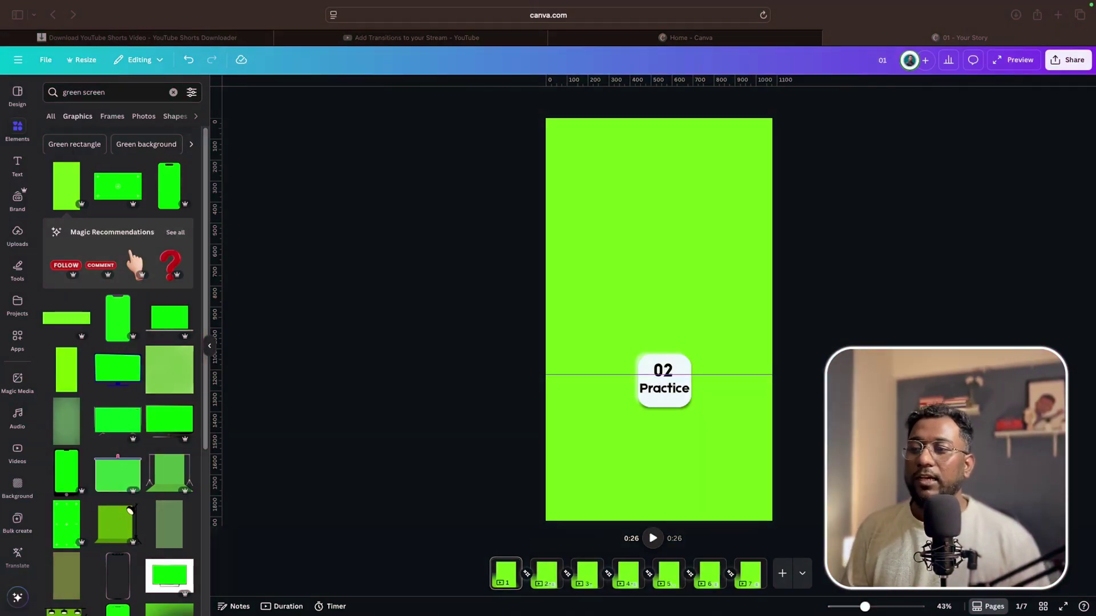
Preview the finished animation, then start a blank Mobile Video design from the video types.
click(652, 539)
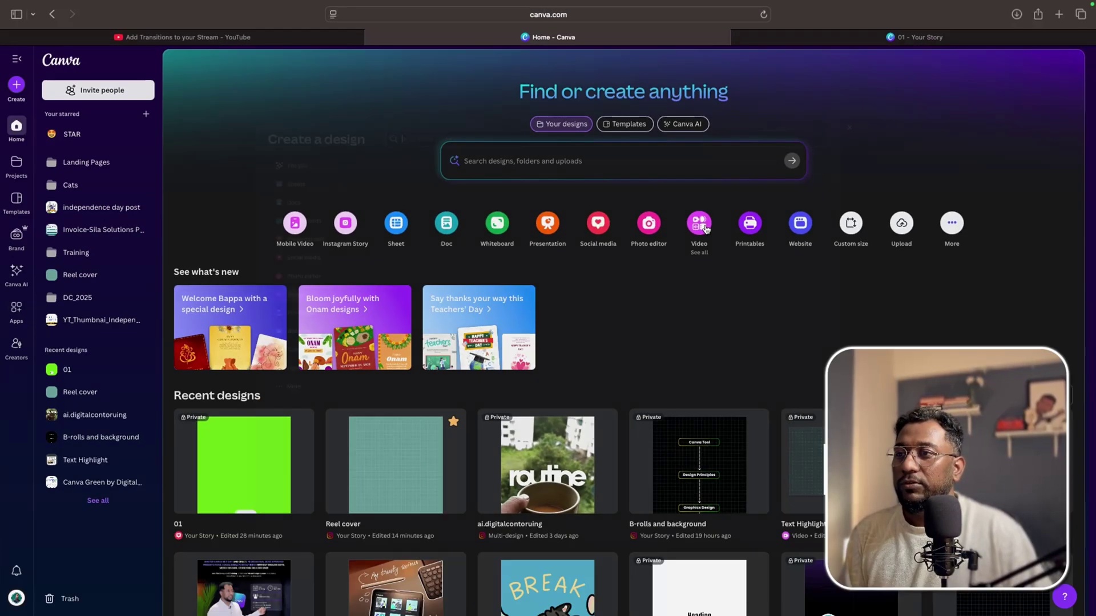
click(817, 333)
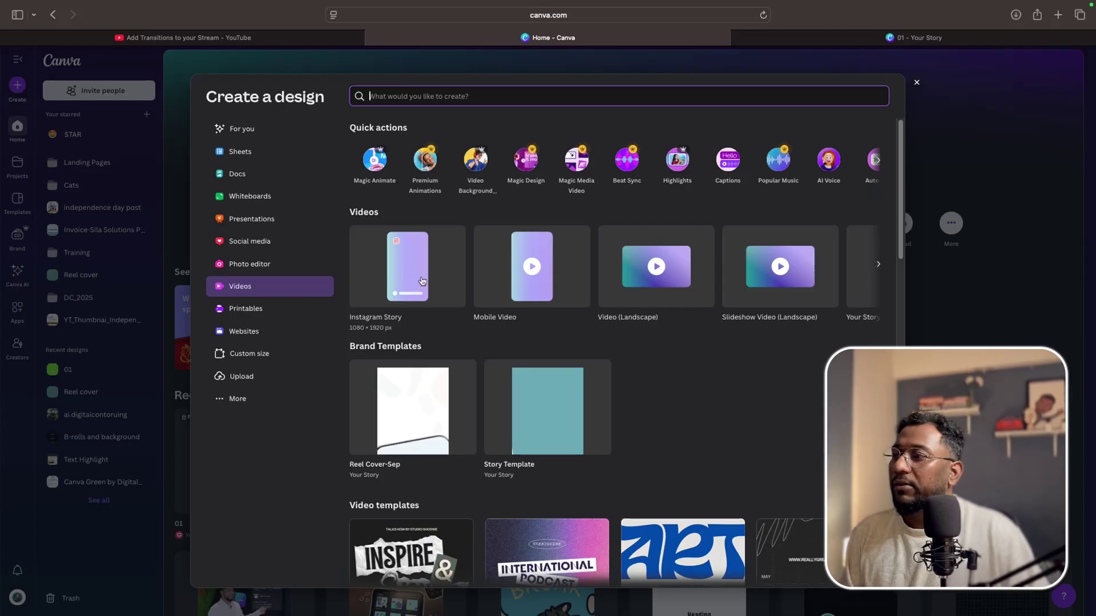
click(515, 266)
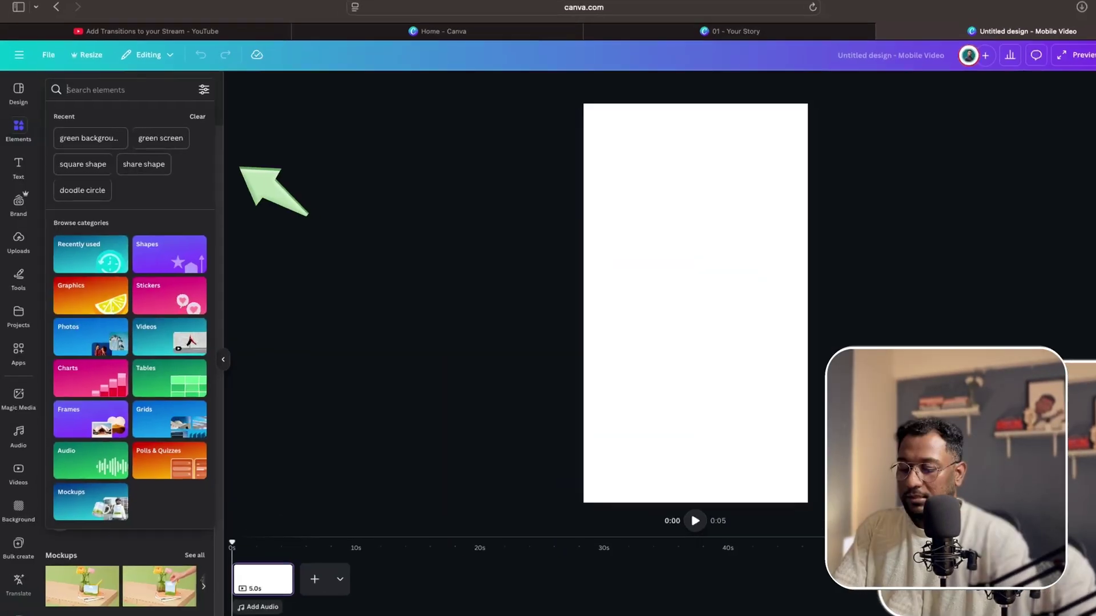
Add a 'green screen' graphic, turn the page background bright green, then delete the graphic.
text(green screen)
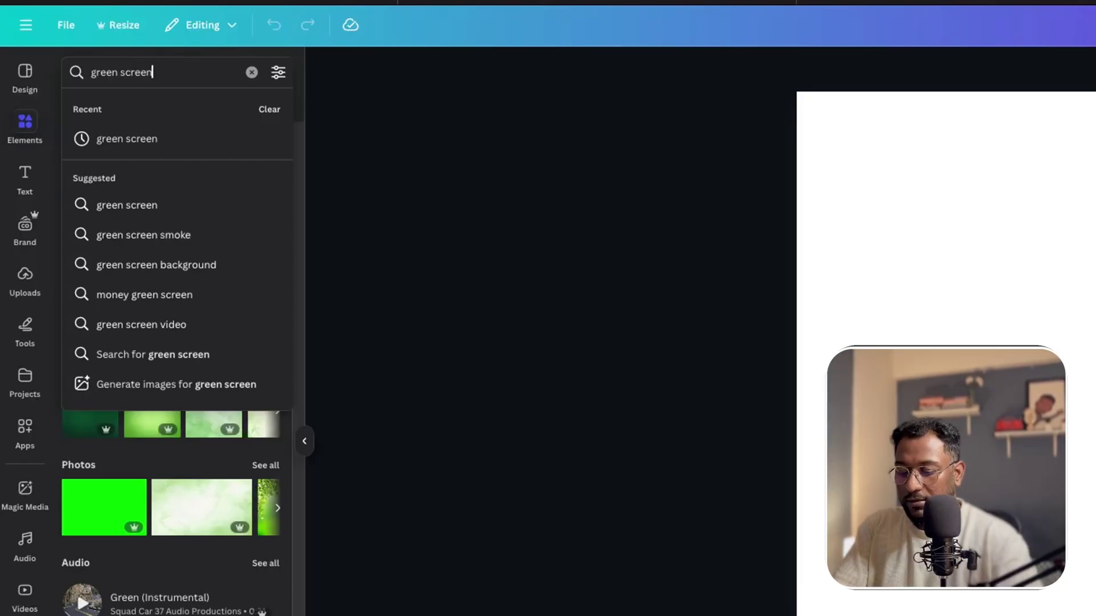
key(Return)
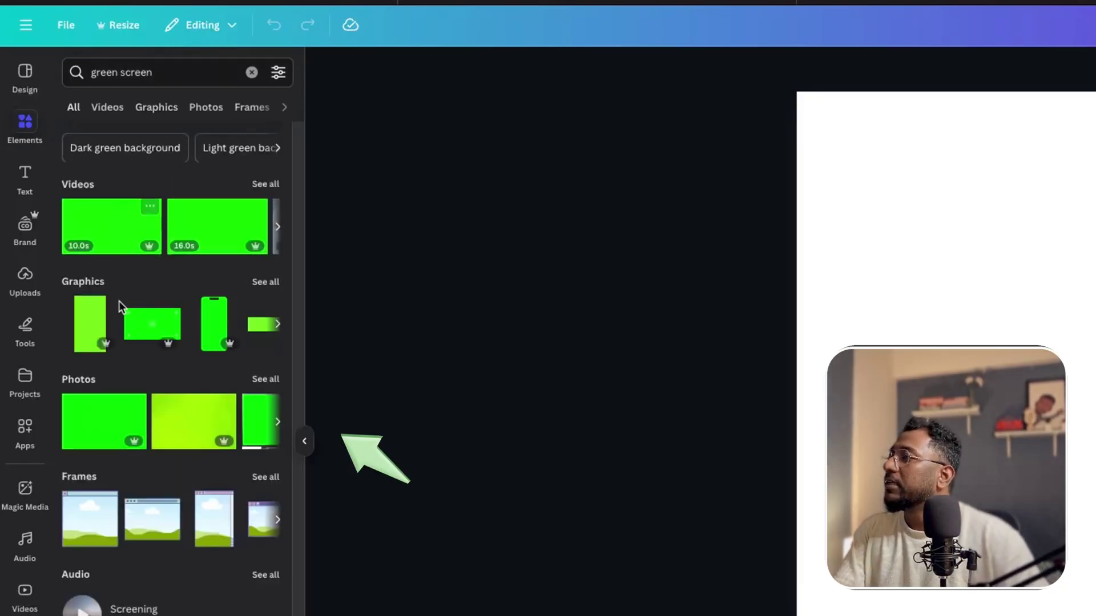
click(86, 314)
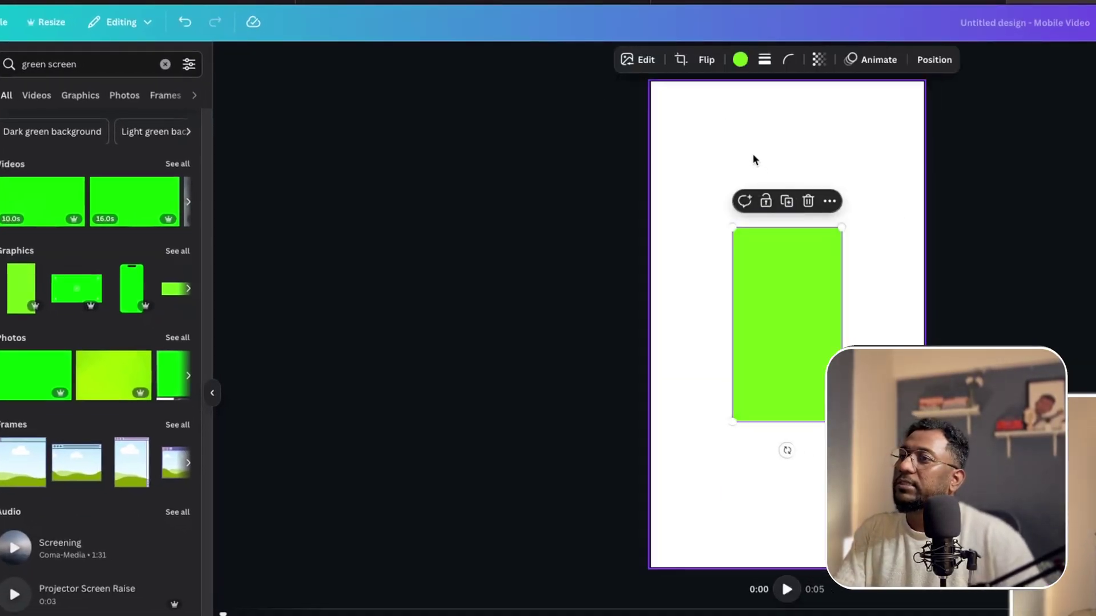
click(735, 138)
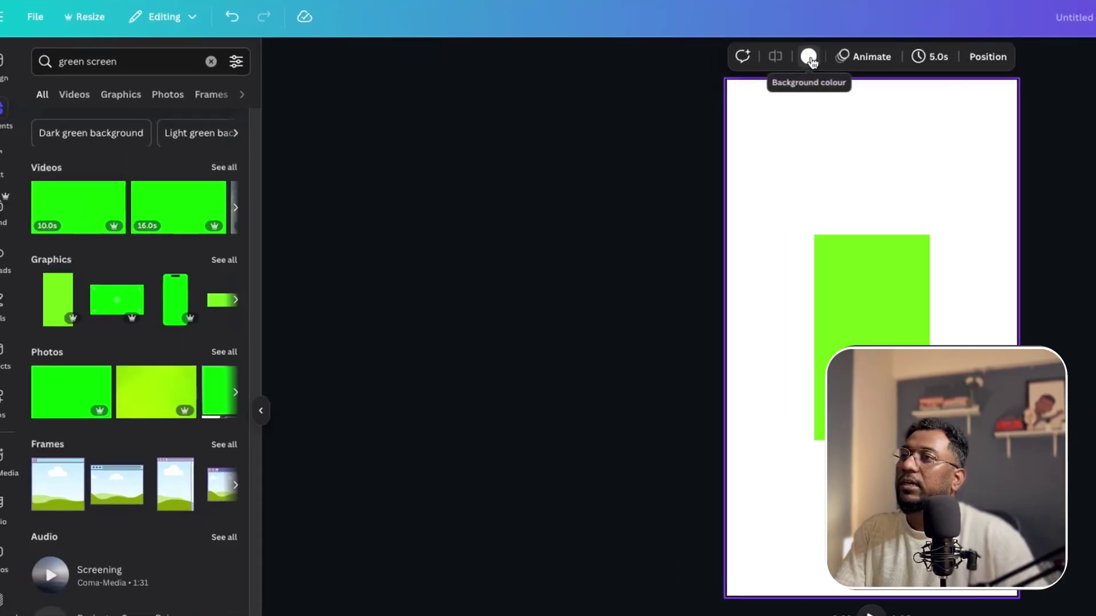
click(728, 62)
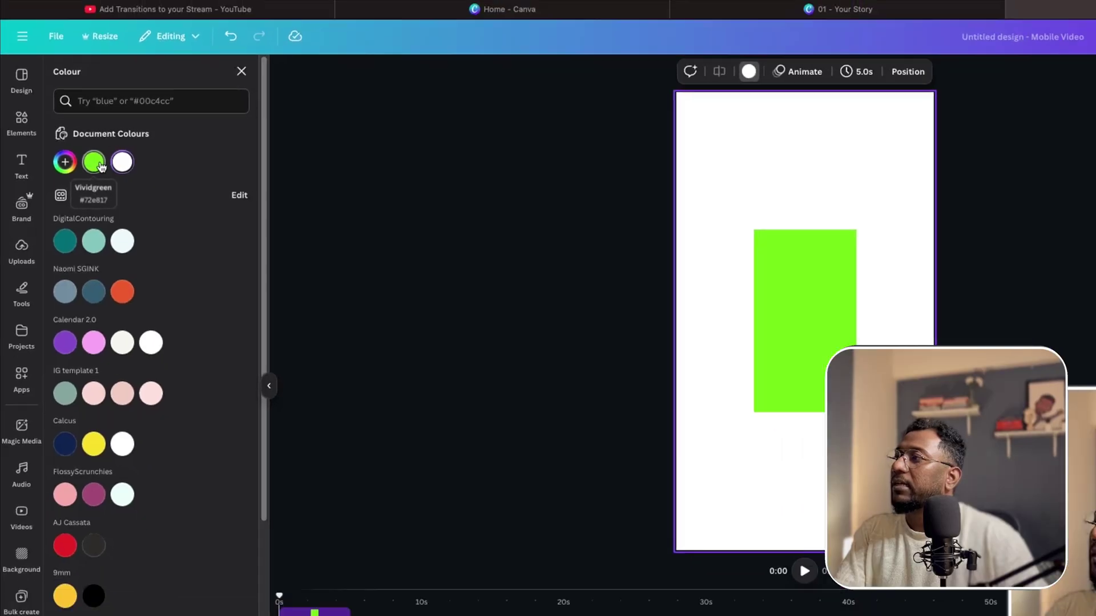
click(110, 161)
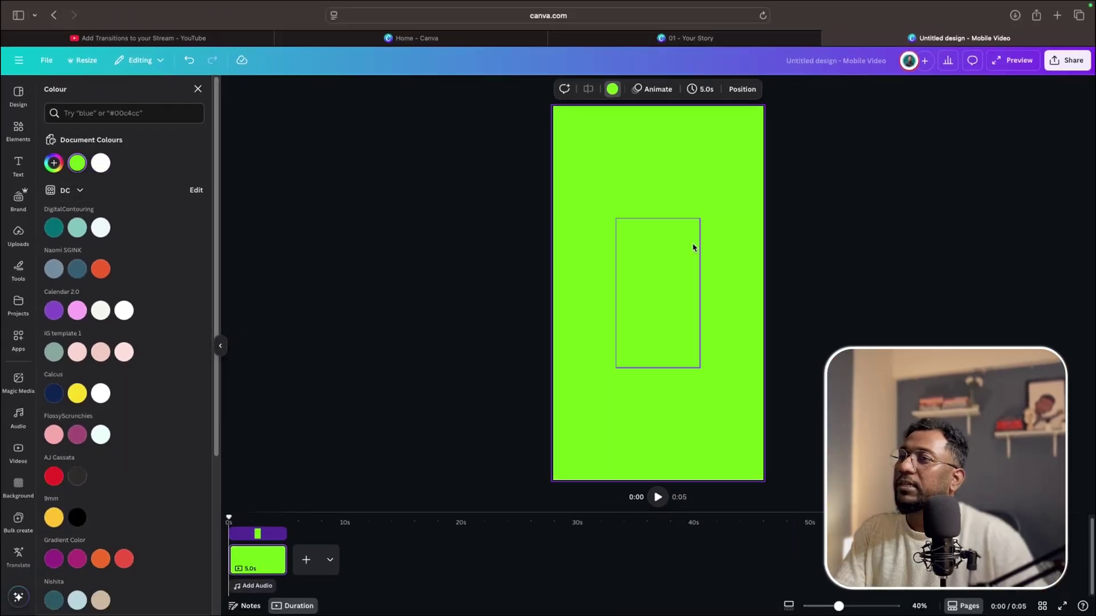
click(697, 275)
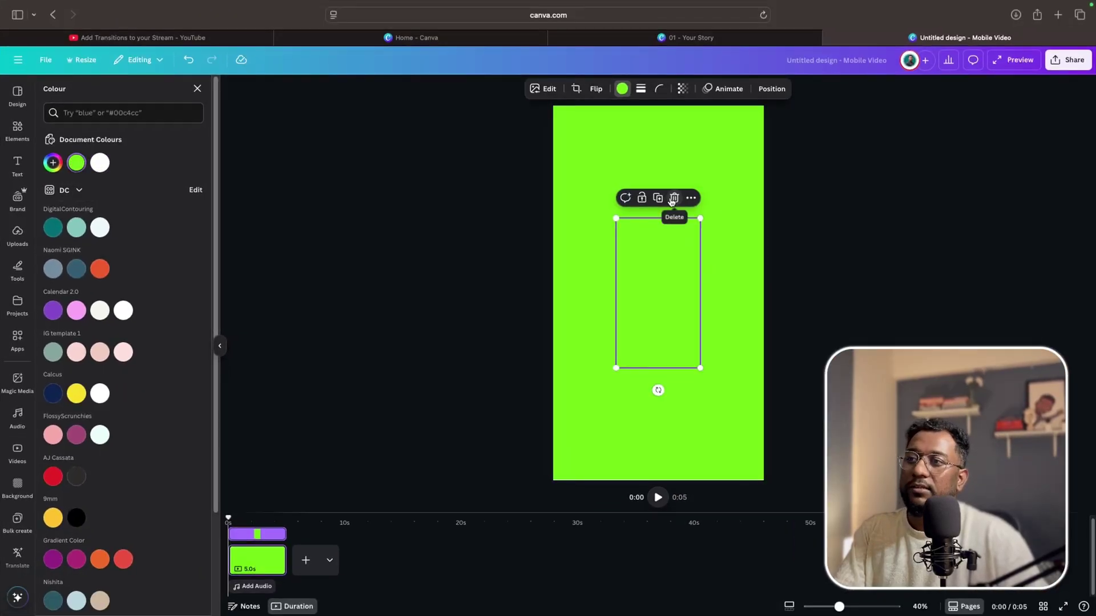
click(673, 198)
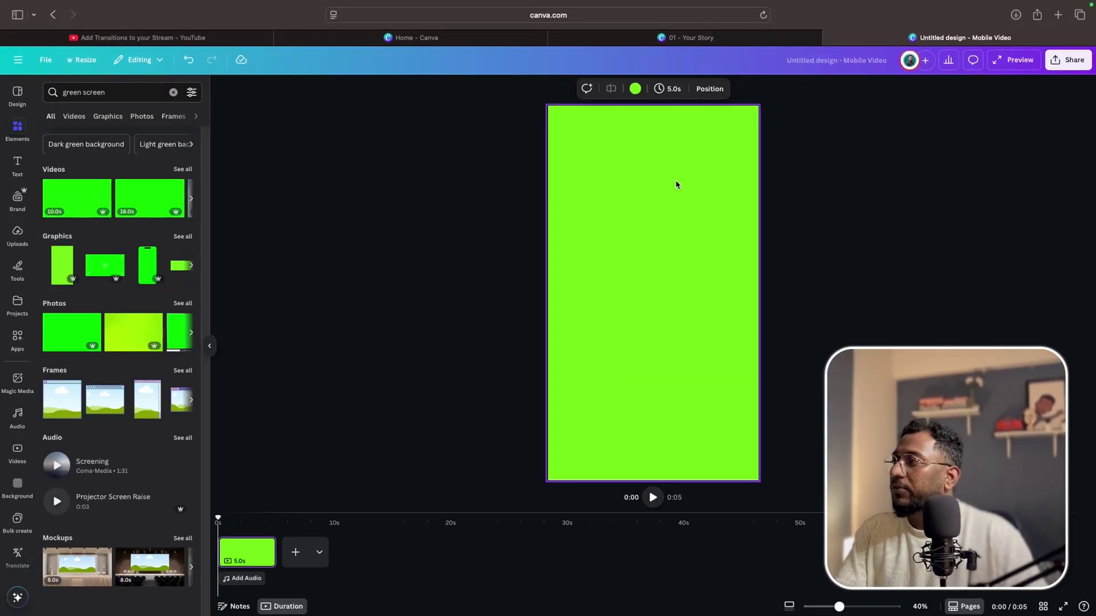
Search Elements for 'square shape' and add the orange rounded square from the Graphics results.
click(173, 92)
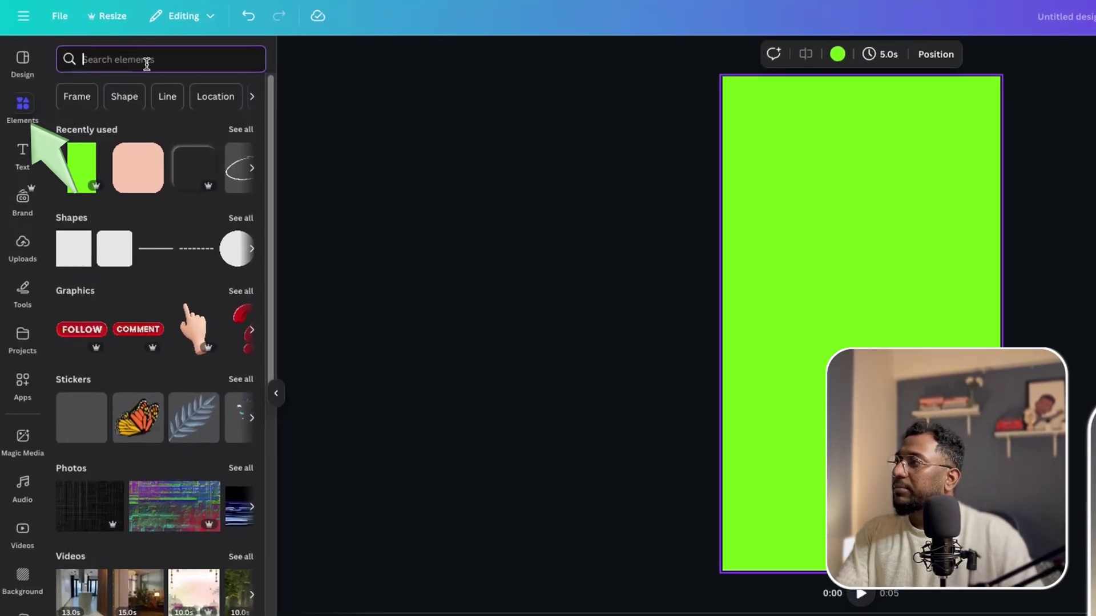
text(sq)
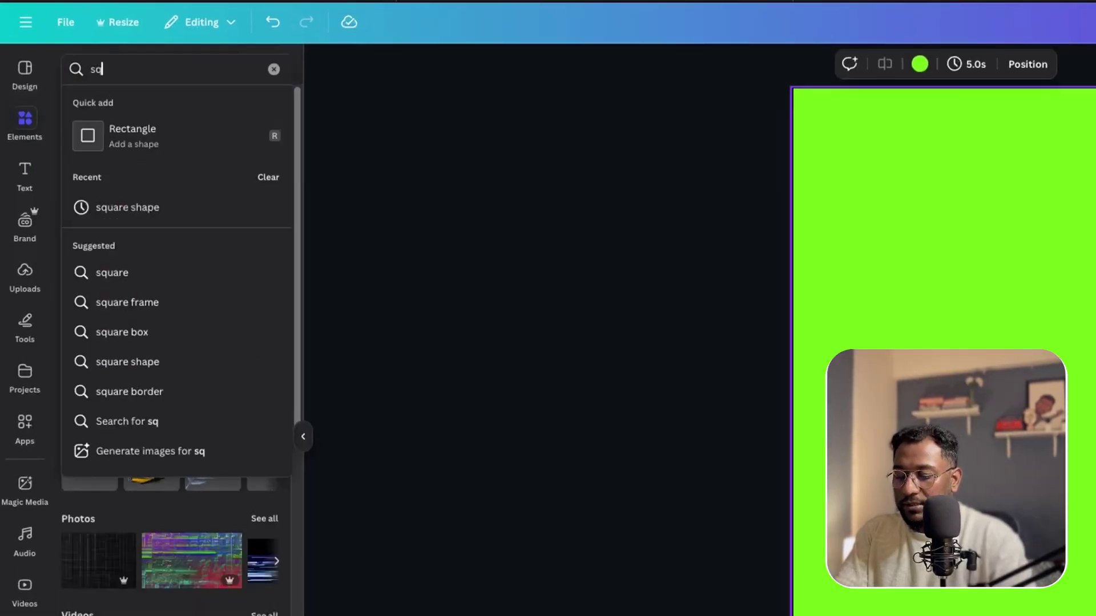
click(134, 209)
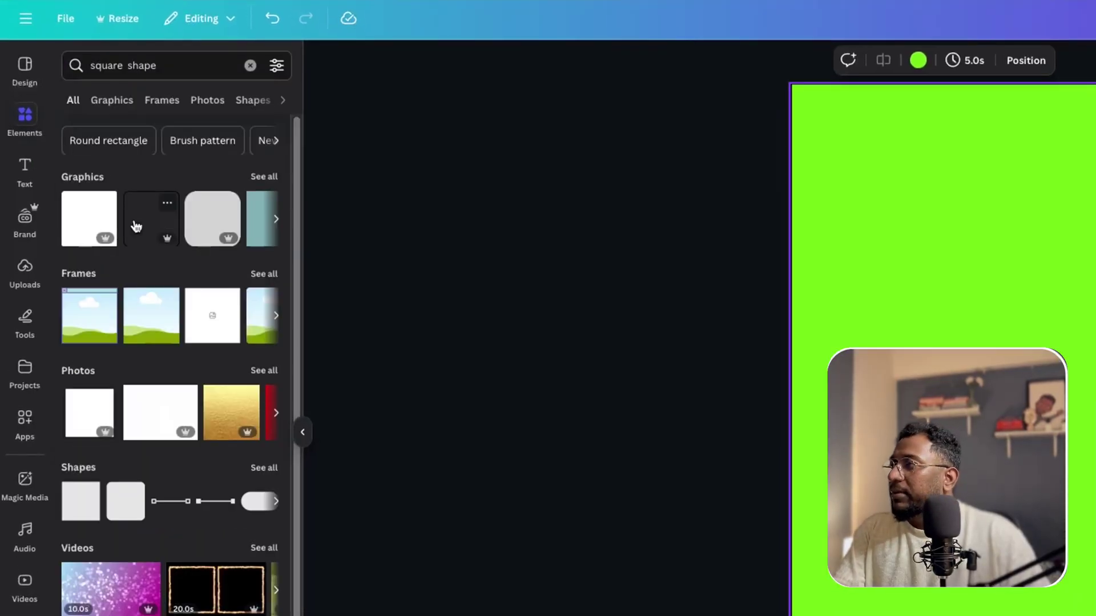
click(264, 177)
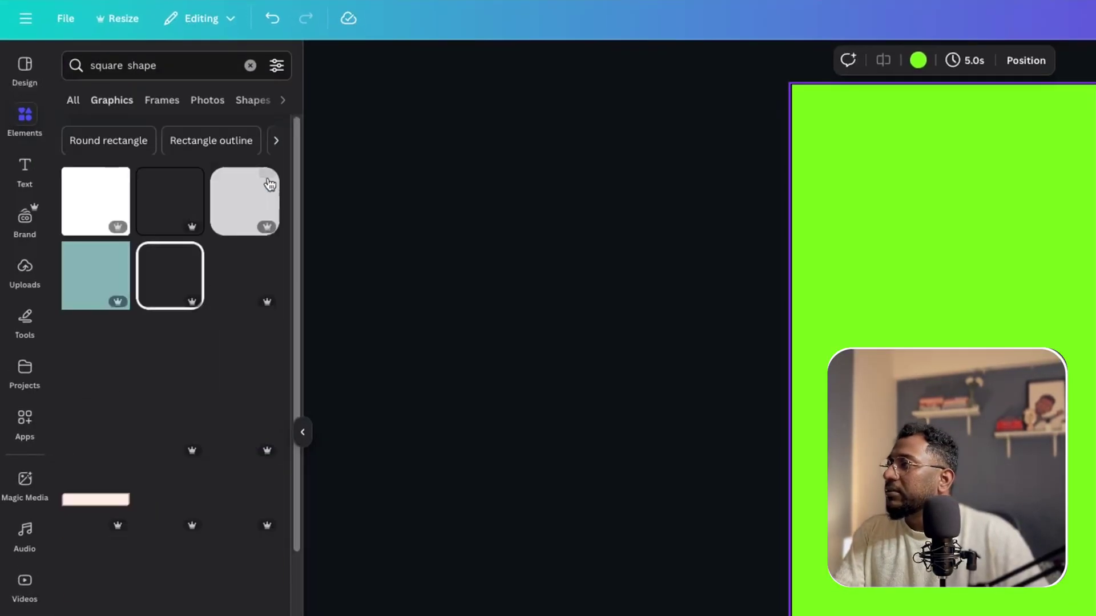
scroll(191, 277, down, 3)
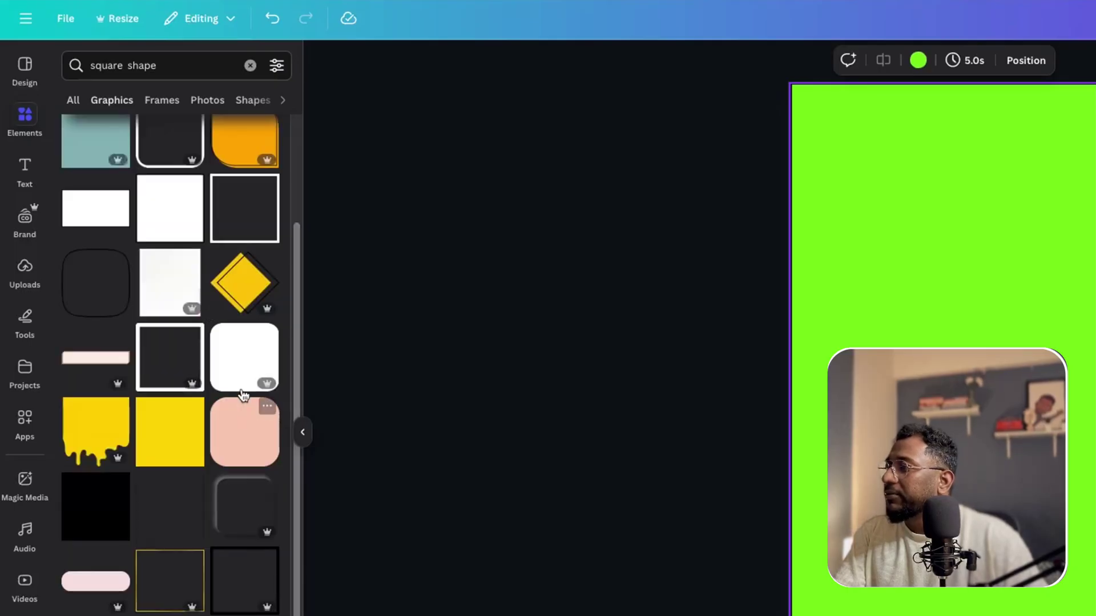
scroll(240, 392, down, 3)
scroll(186, 379, down, 8)
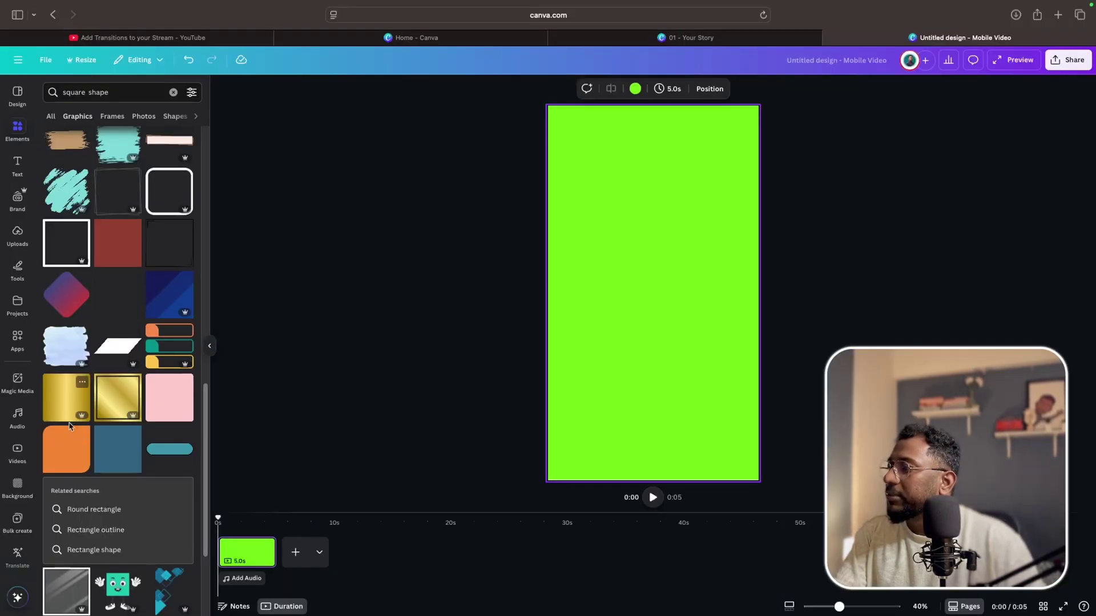
click(71, 450)
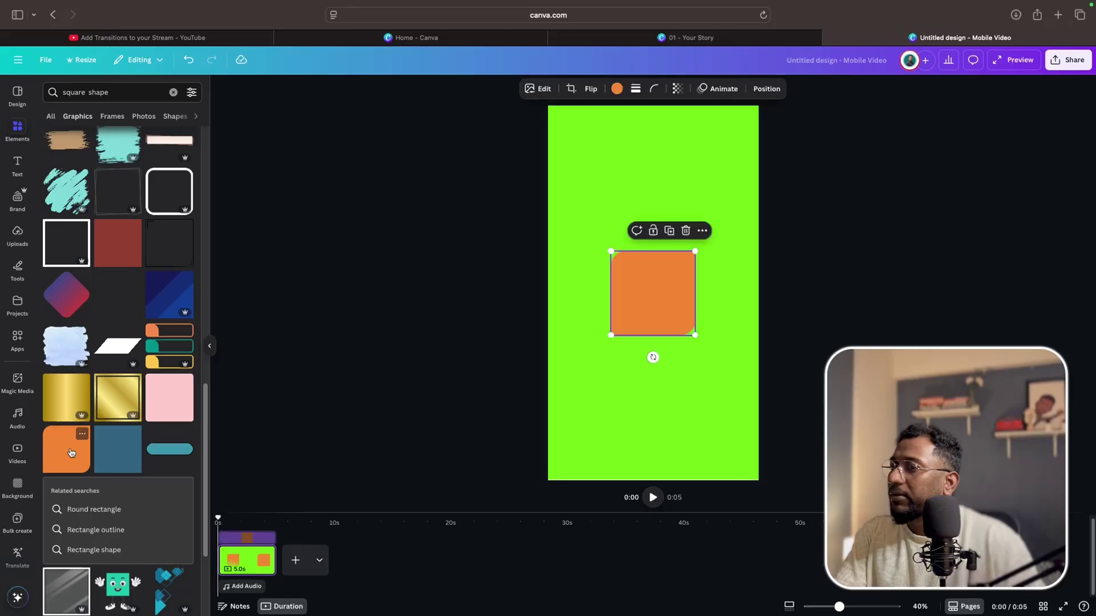
Move the square to the lower left, make it white and shrink it.
drag(657, 331, 640, 419)
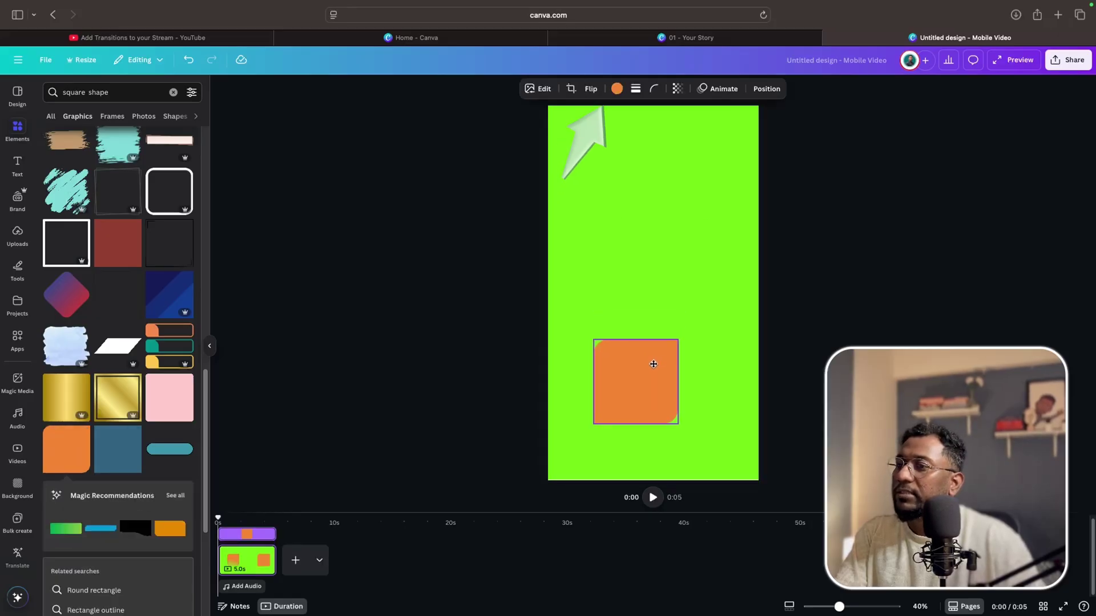
click(617, 90)
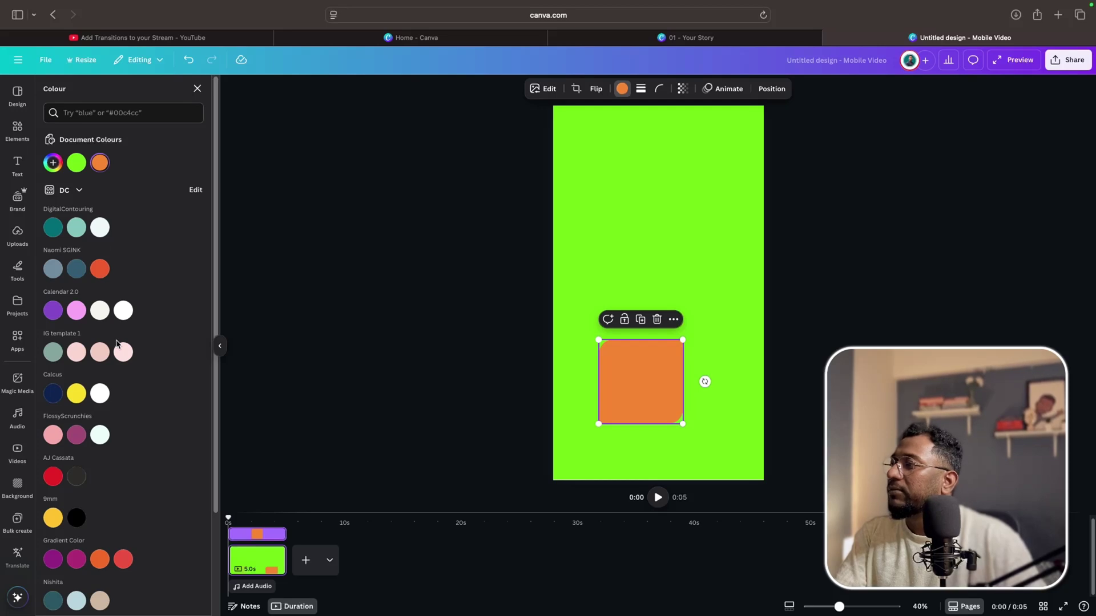
scroll(117, 343, down, 5)
click(193, 527)
drag(683, 340, 609, 390)
Add a text box on the white square reading '01', enlarged to about size 48.6.
click(651, 289)
key(t)
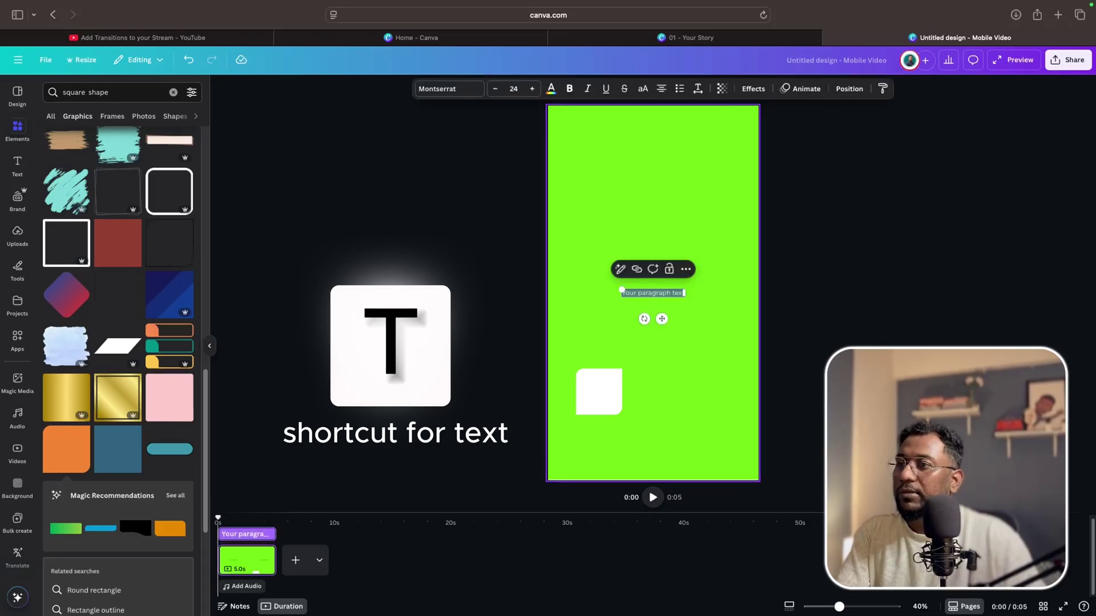
drag(662, 320, 626, 410)
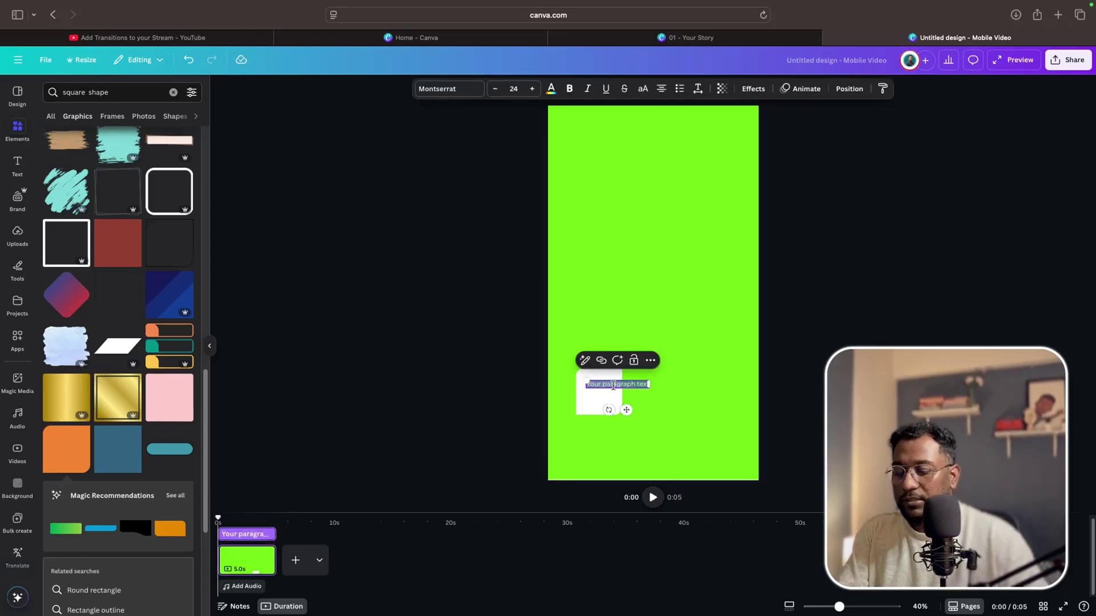
text(1)
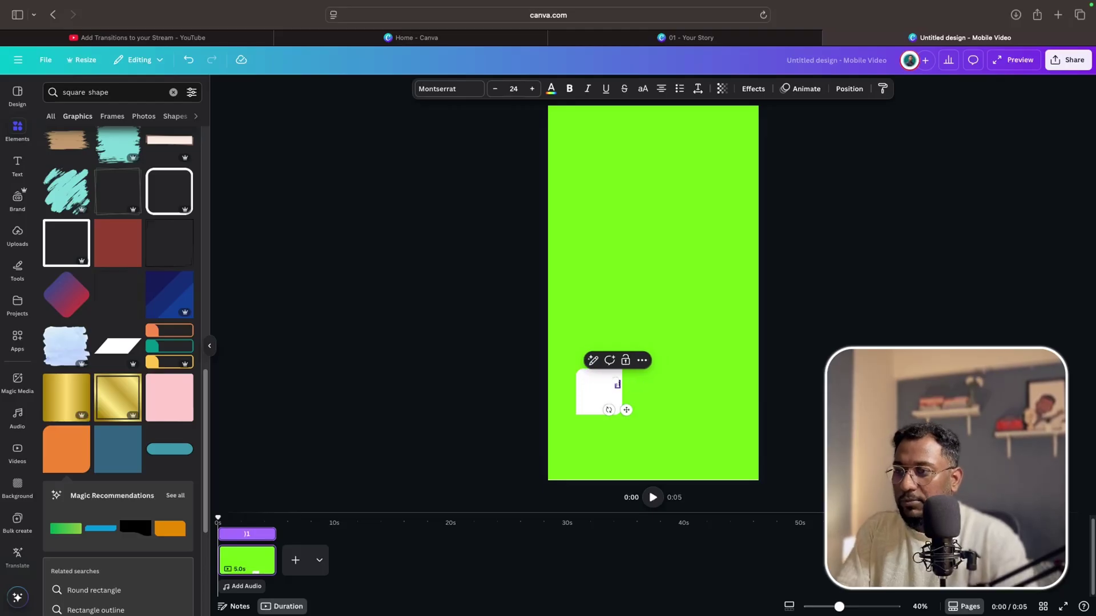
drag(614, 380, 608, 411)
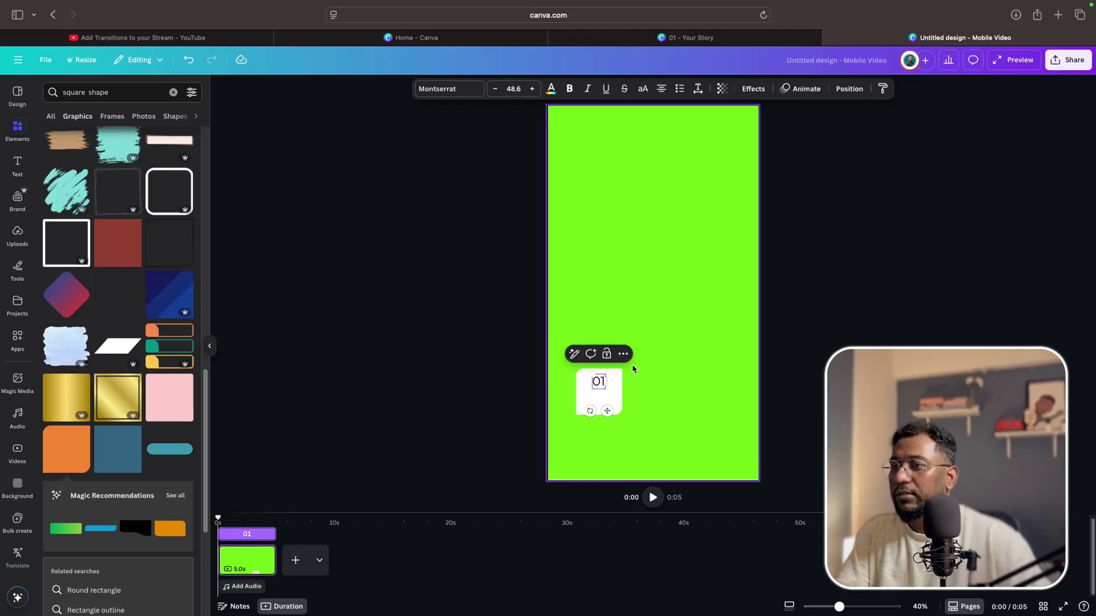
click(600, 382)
Duplicate the 01 text and change the copy to 'Learn' beneath it.
click(599, 381)
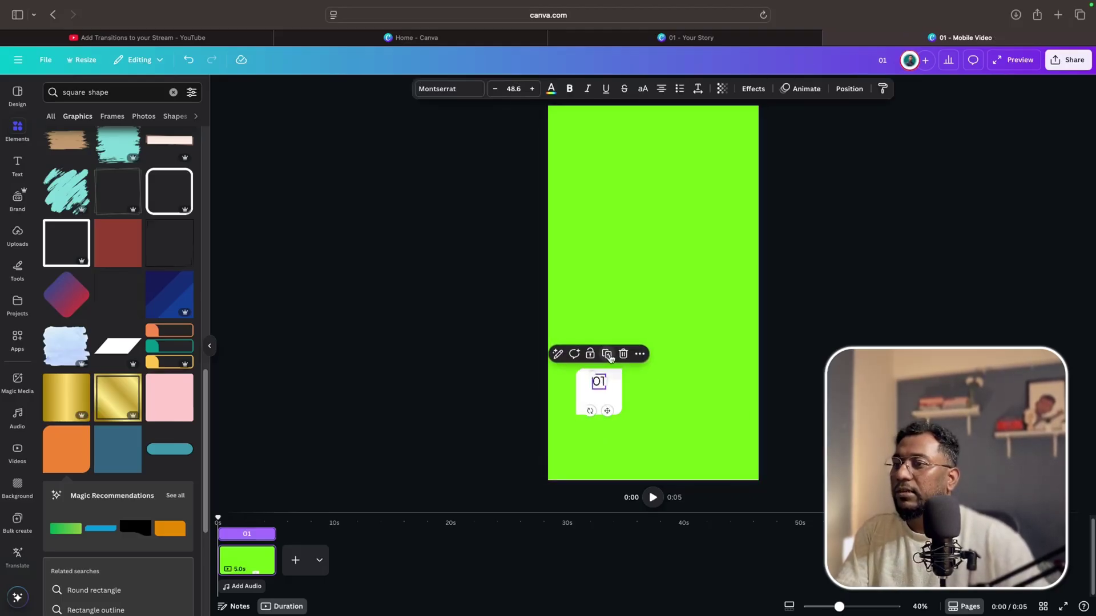
click(609, 355)
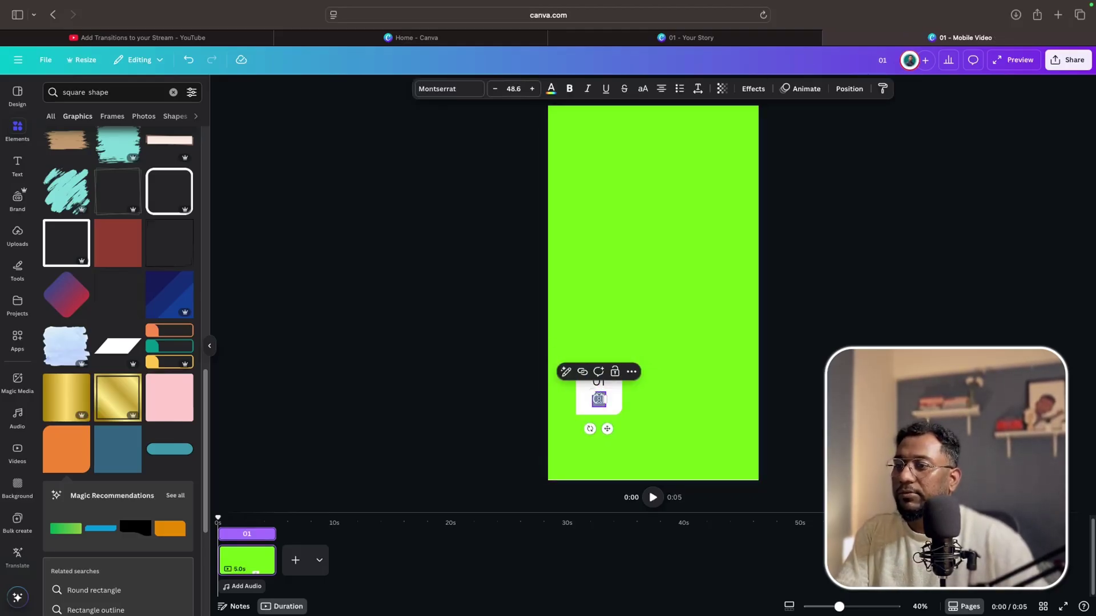
text(E)
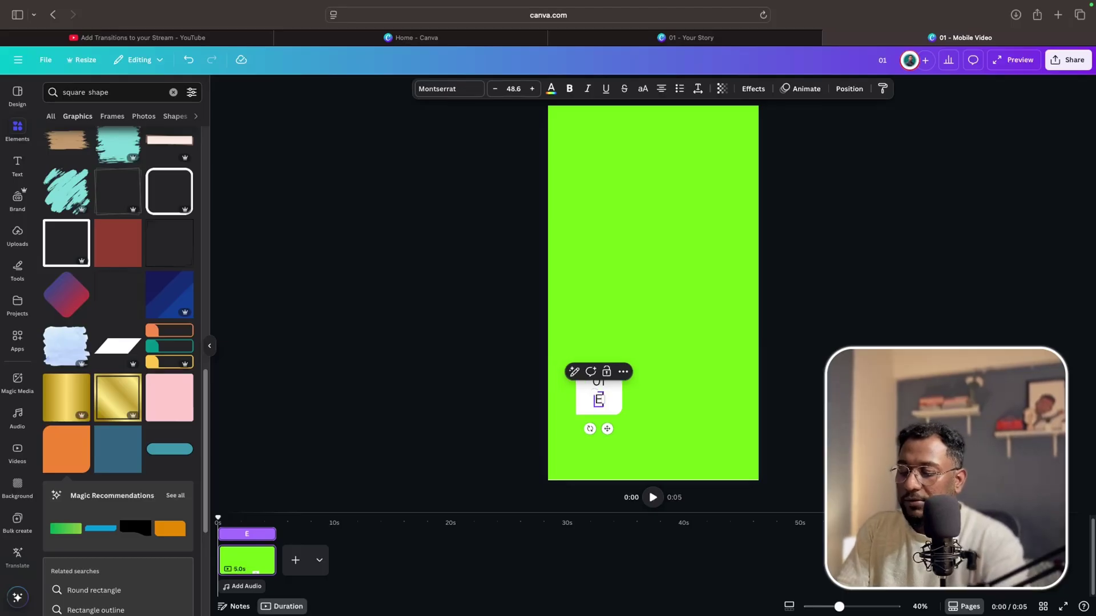
text(arn)
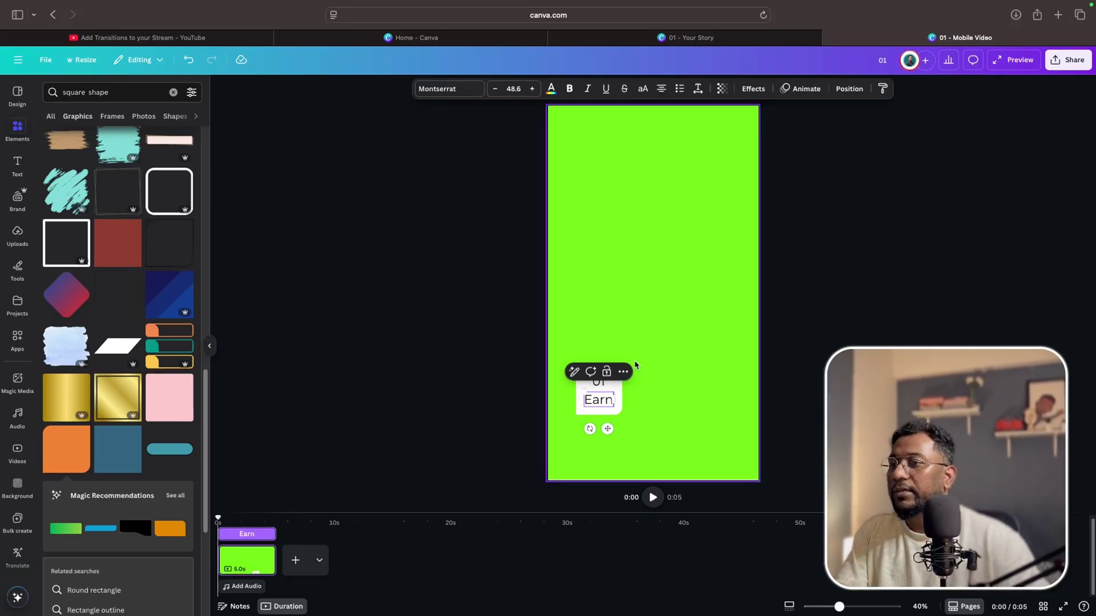
click(653, 358)
double_click(598, 400)
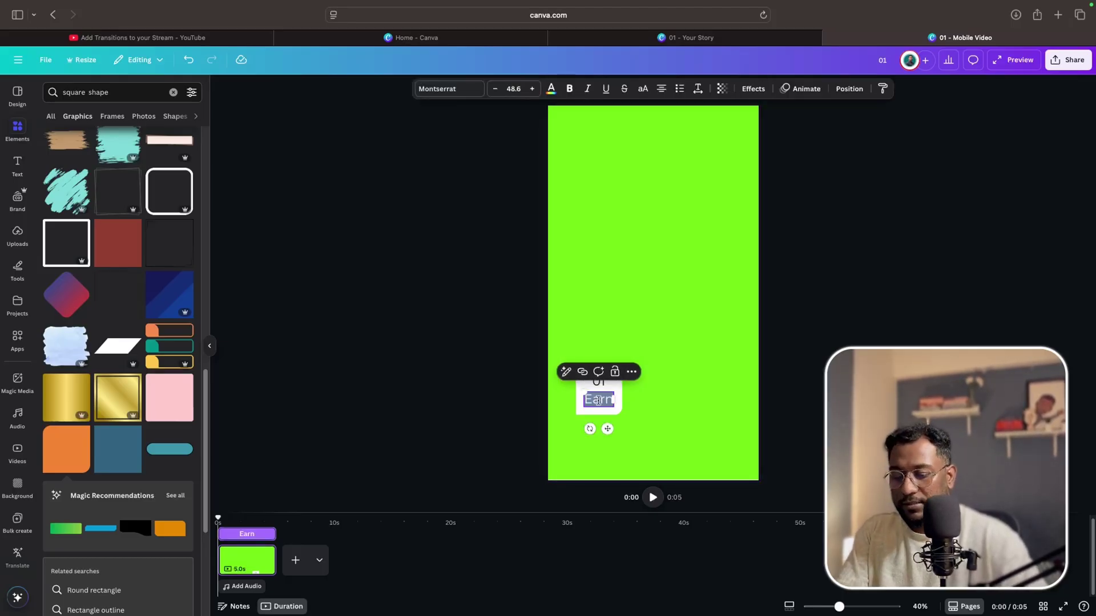
text(Learn)
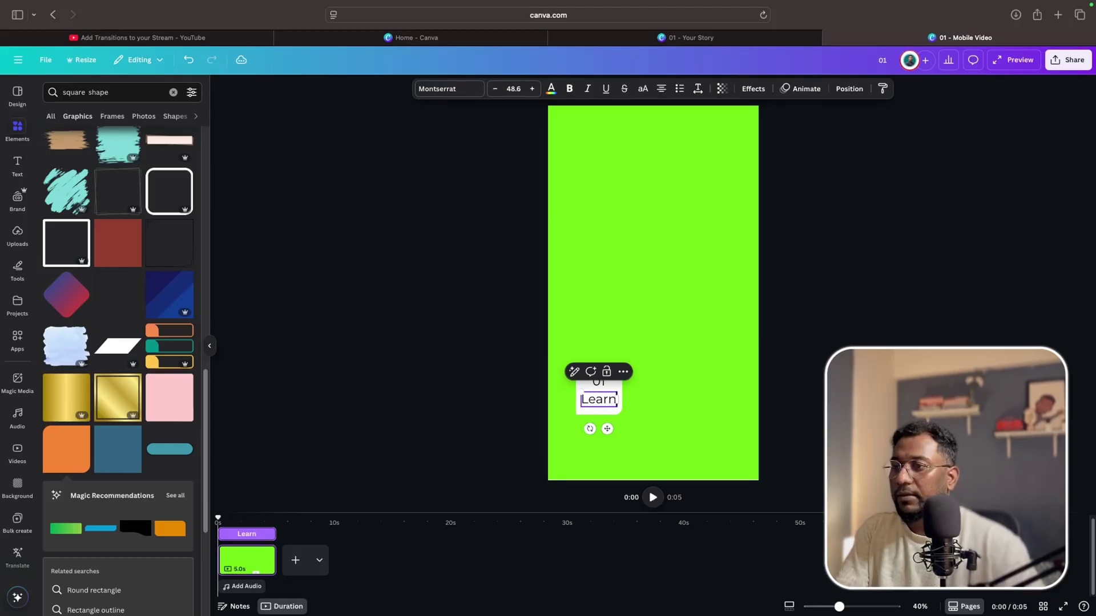
click(655, 379)
click(598, 398)
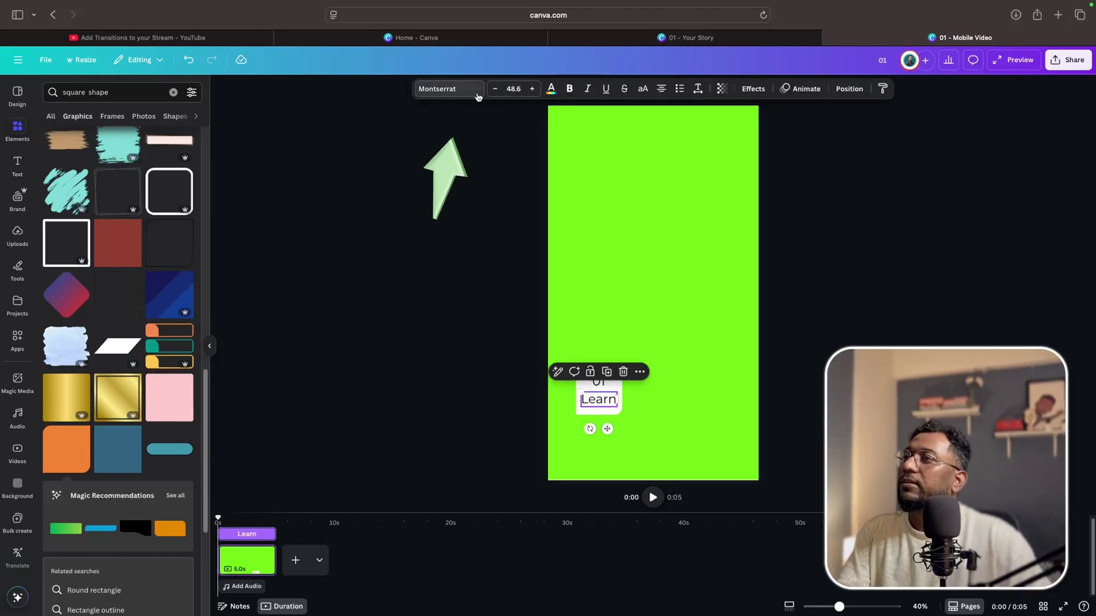
Set the 'Learn' and '01' text to Etna Sans Serif and reduce the Learn size by one point.
click(466, 92)
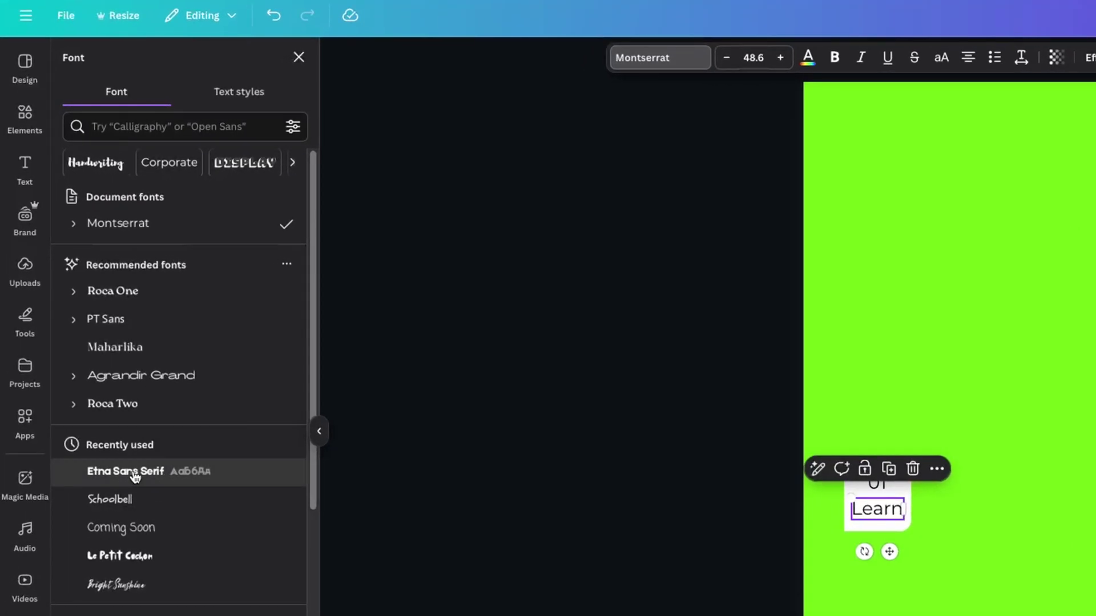
click(136, 473)
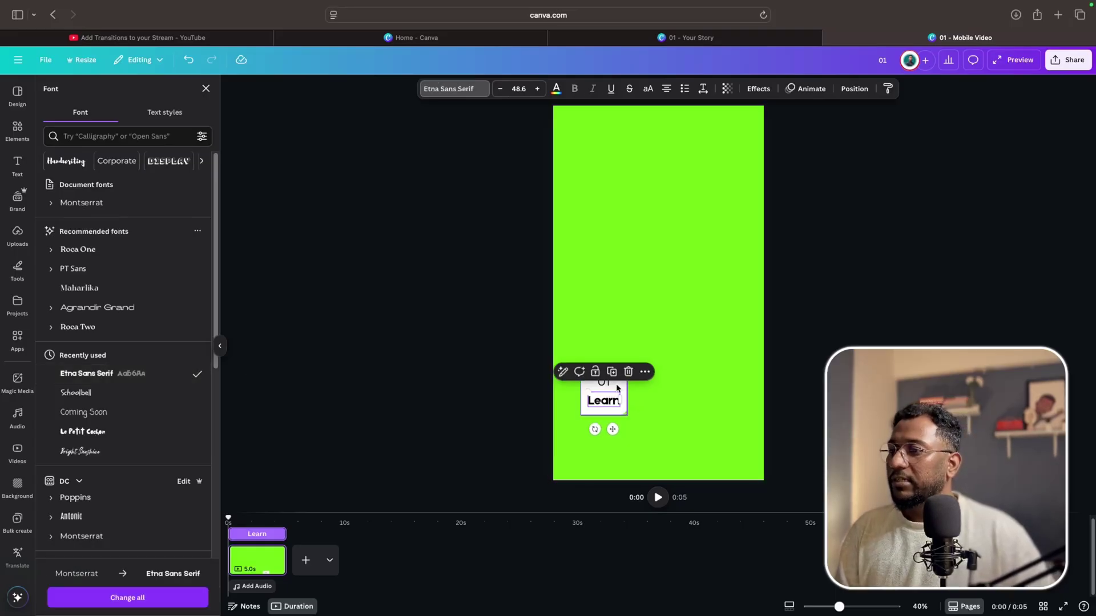
key(Tab)
click(108, 374)
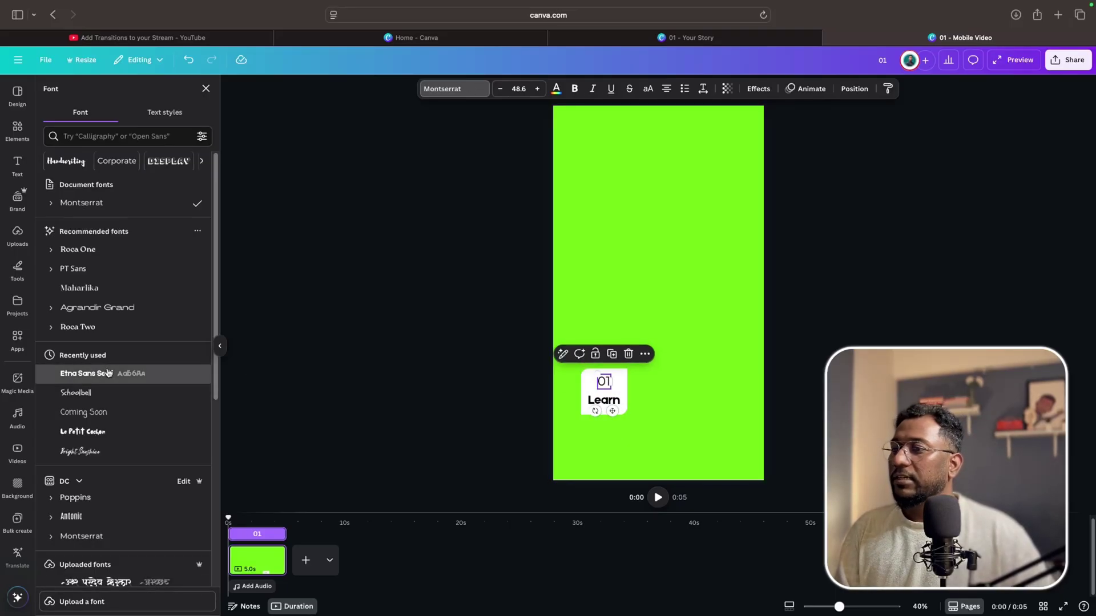
click(635, 415)
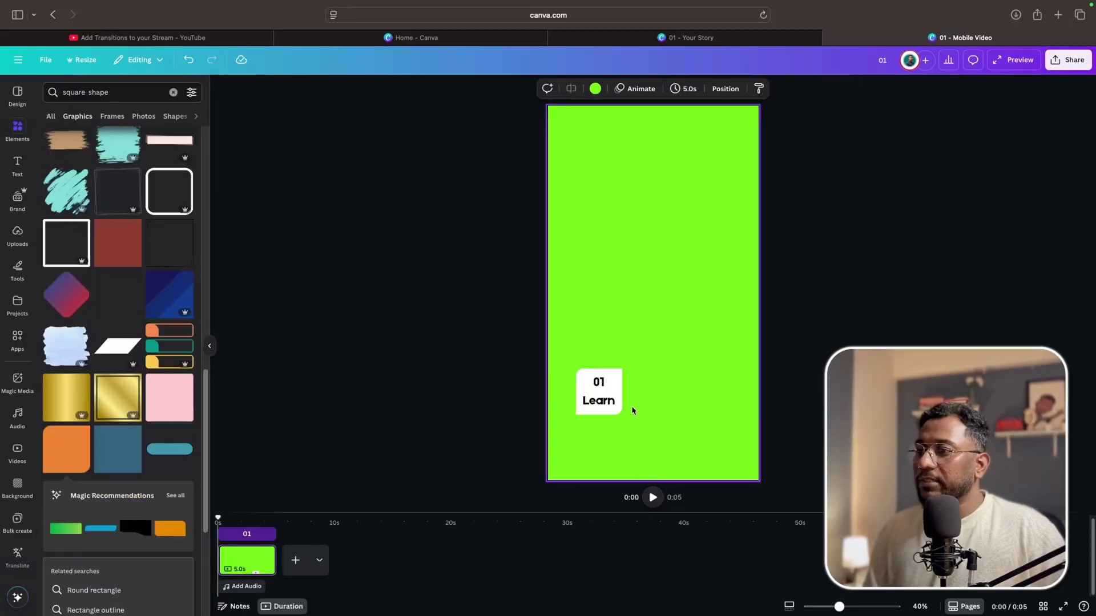
click(599, 382)
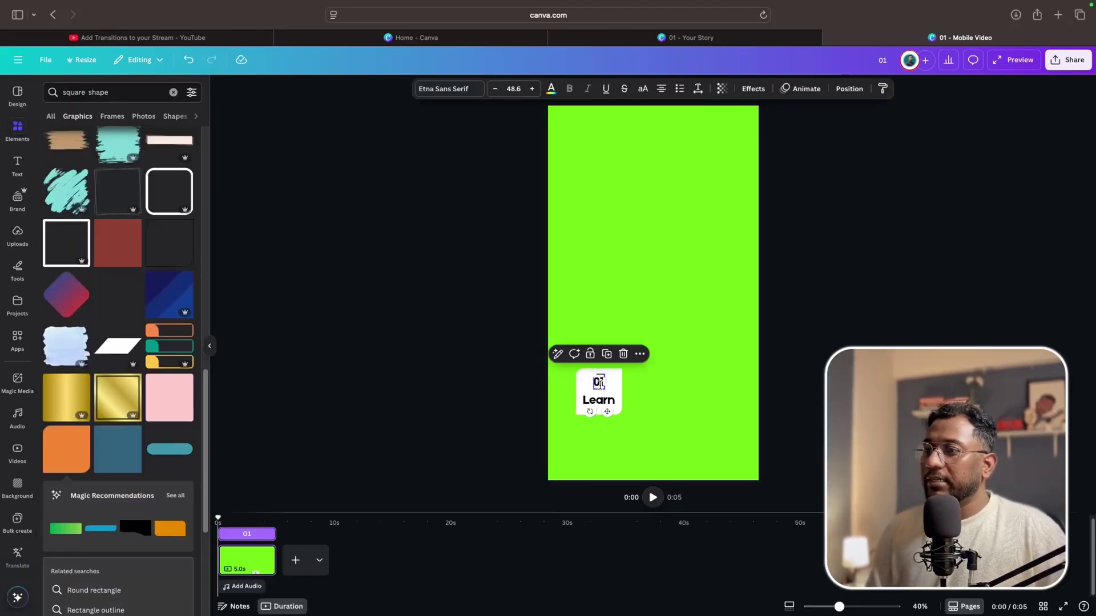
click(495, 89)
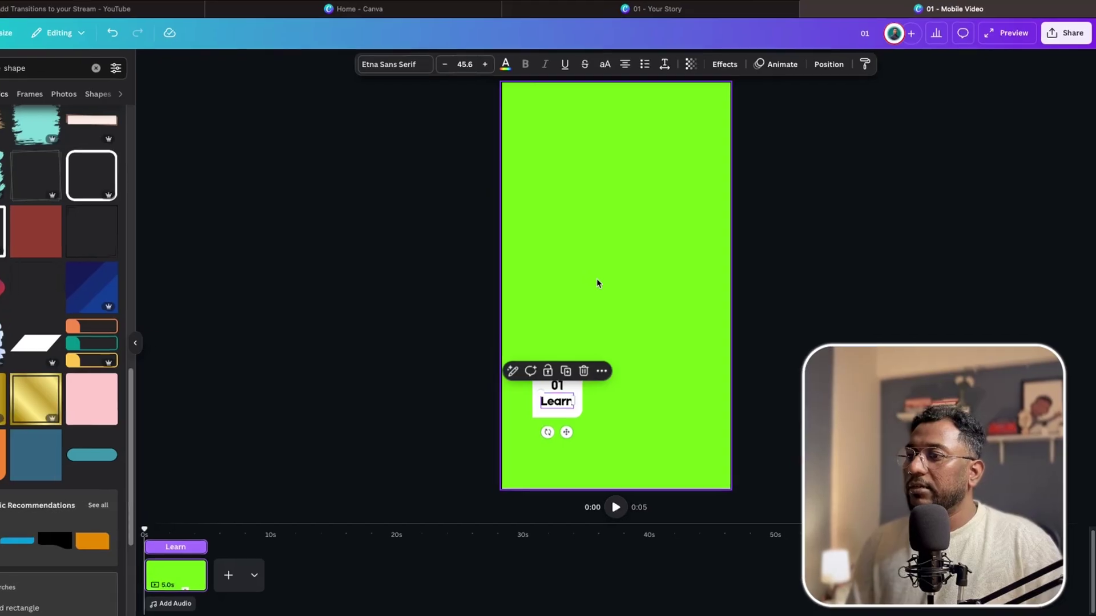
click(602, 341)
Copy the whole card to the right and change its label to 'Practice'.
key(ctrl+a)
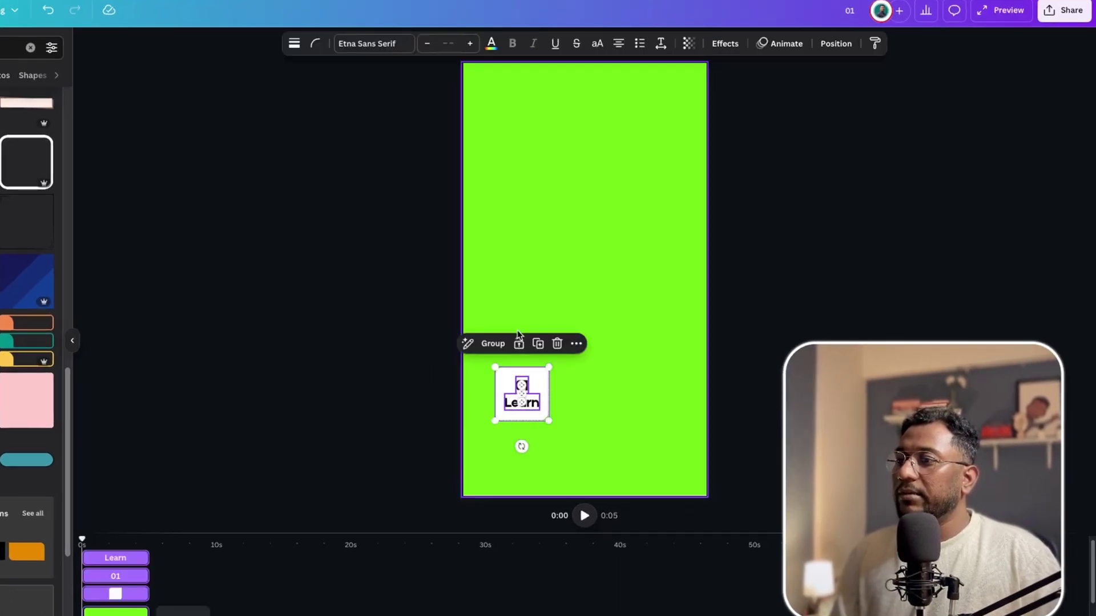
drag(535, 388, 594, 381)
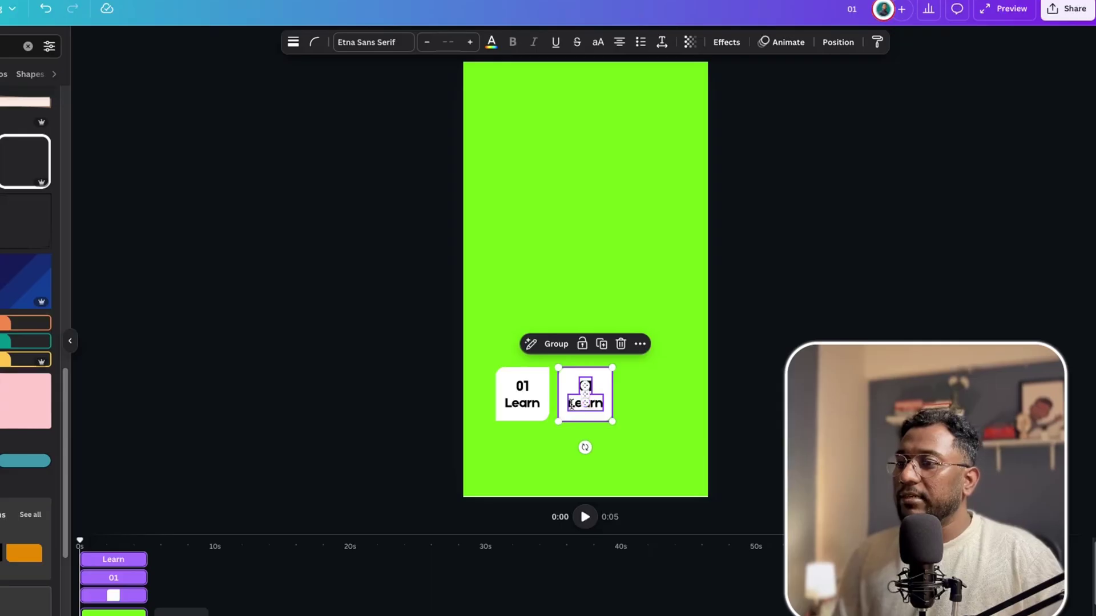
click(572, 405)
double_click(575, 402)
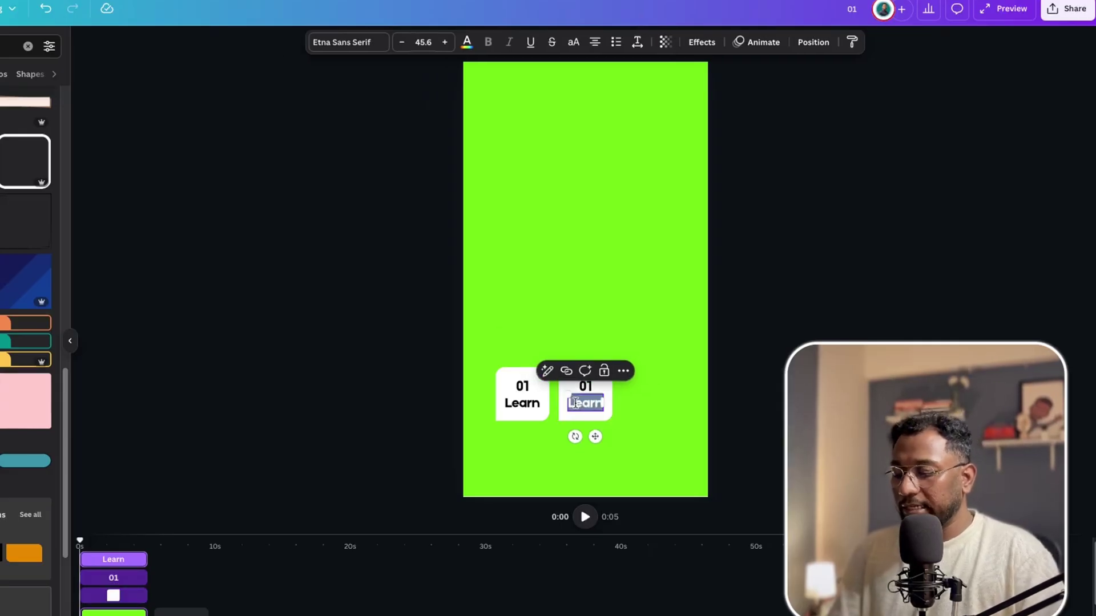
text(Practice)
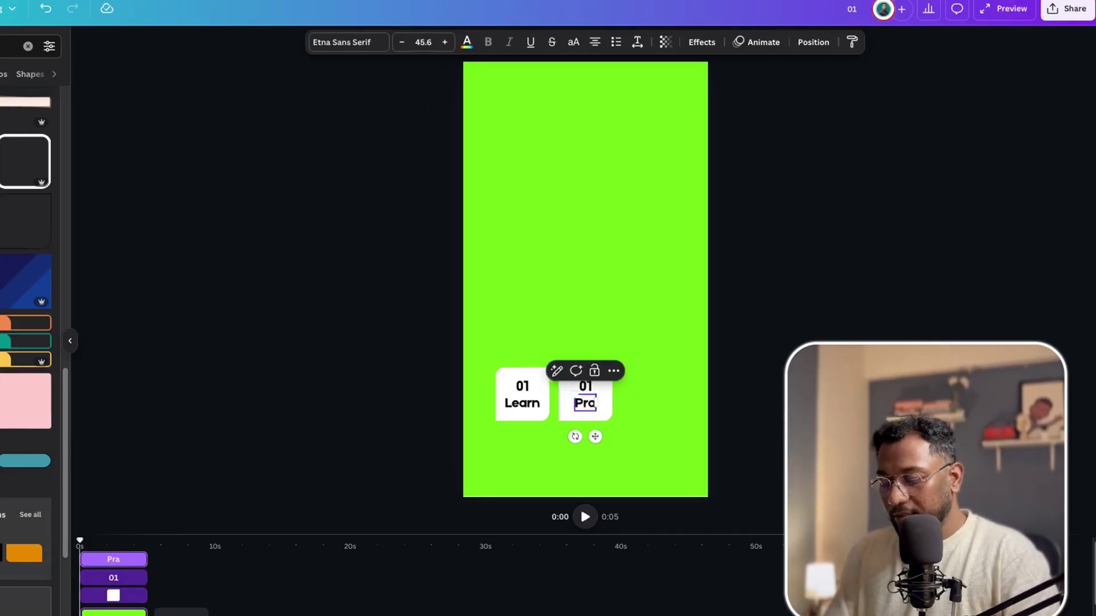
click(656, 469)
Duplicate the Practice card to its right and relabel the copy 'EARN'.
click(586, 399)
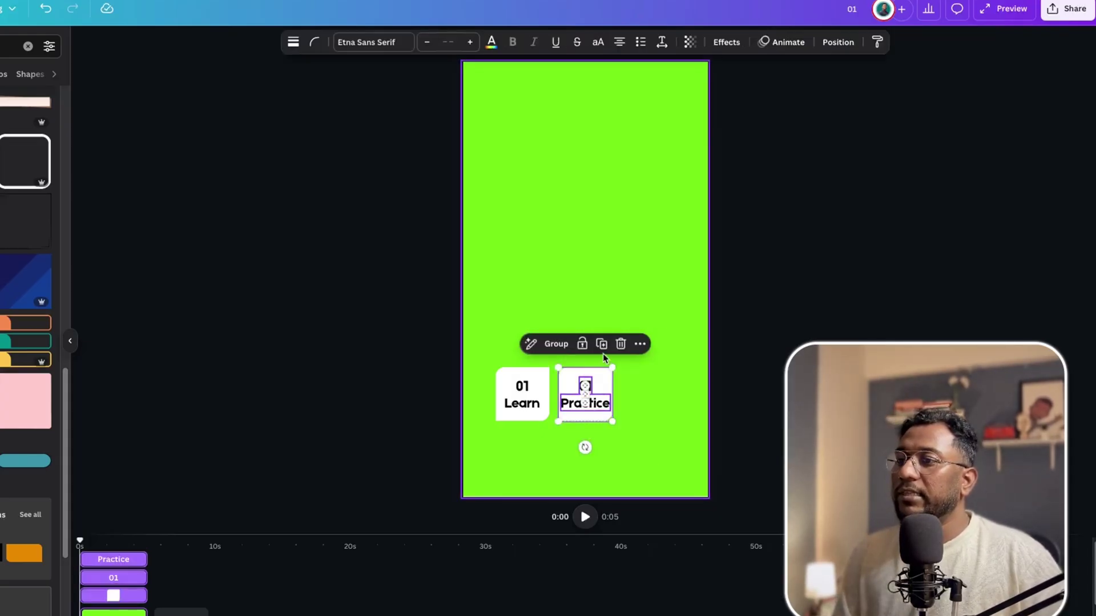
key(ctrl+d)
drag(588, 399, 639, 383)
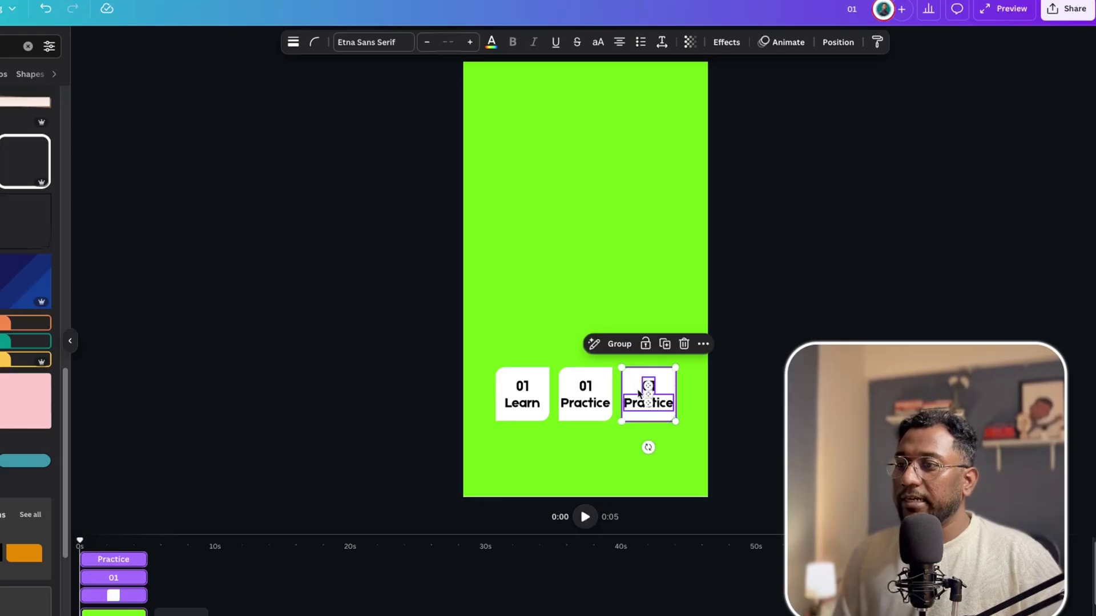
click(644, 444)
double_click(645, 404)
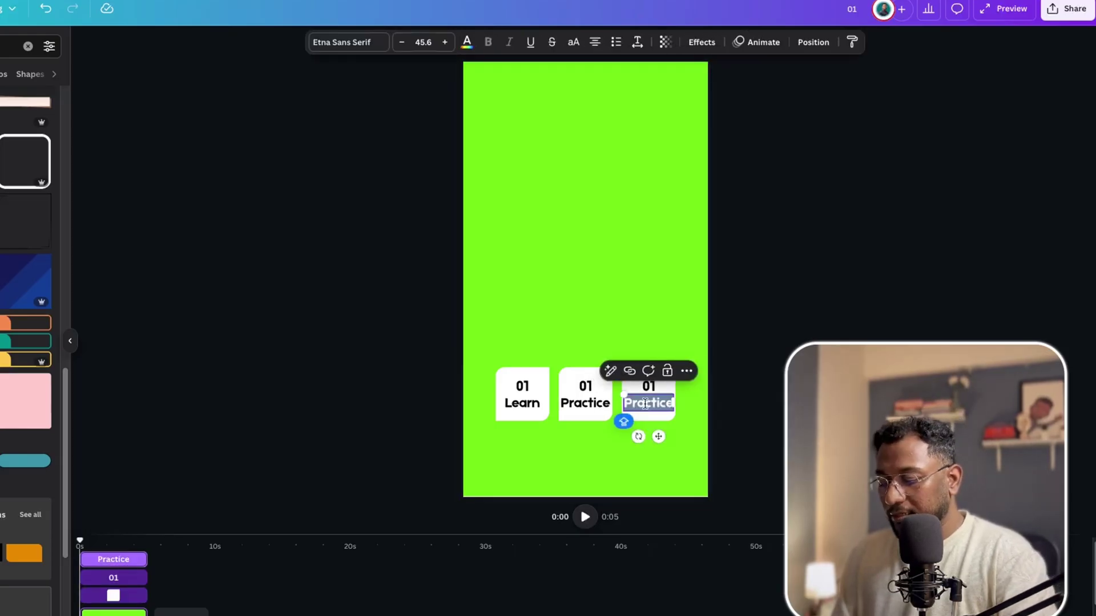
text(EA)
key(BackSpace)
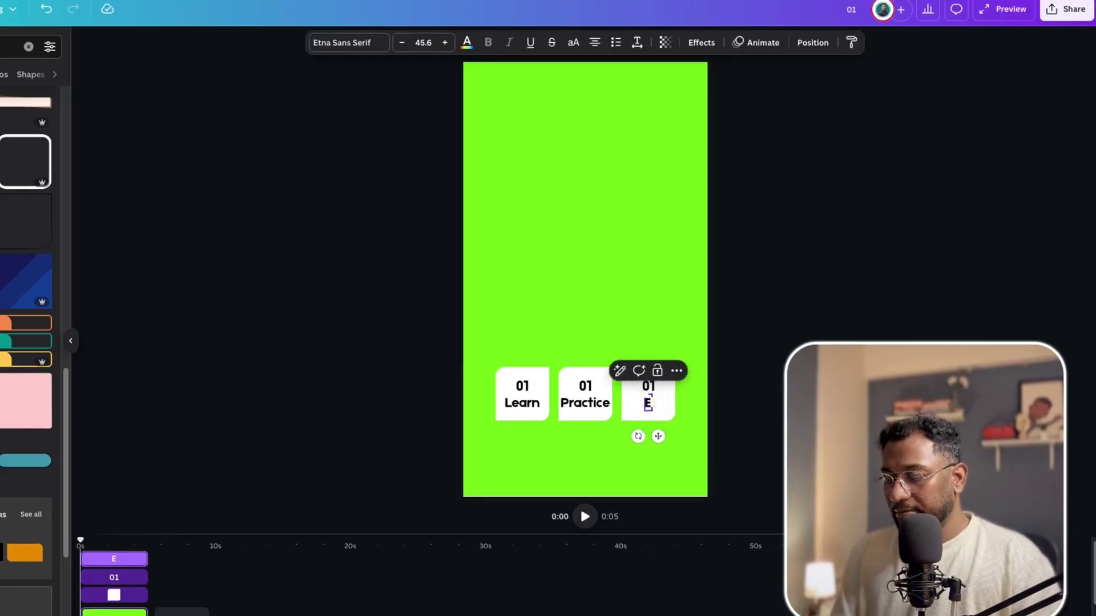
text(ARN)
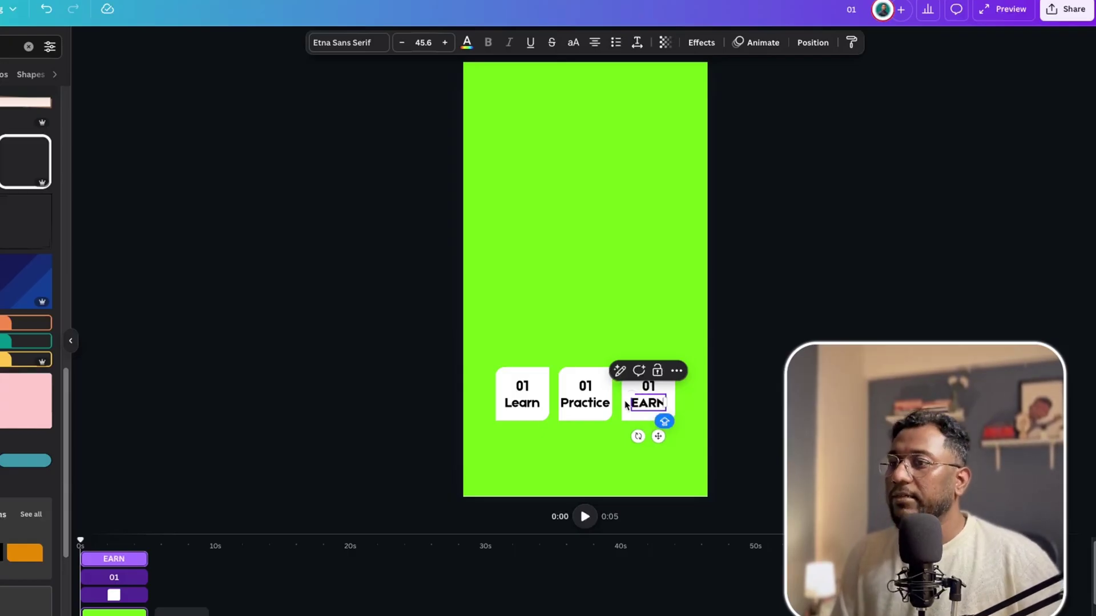
Change the numbers on the second and third cards to 02 and 03.
click(584, 387)
double_click(585, 387)
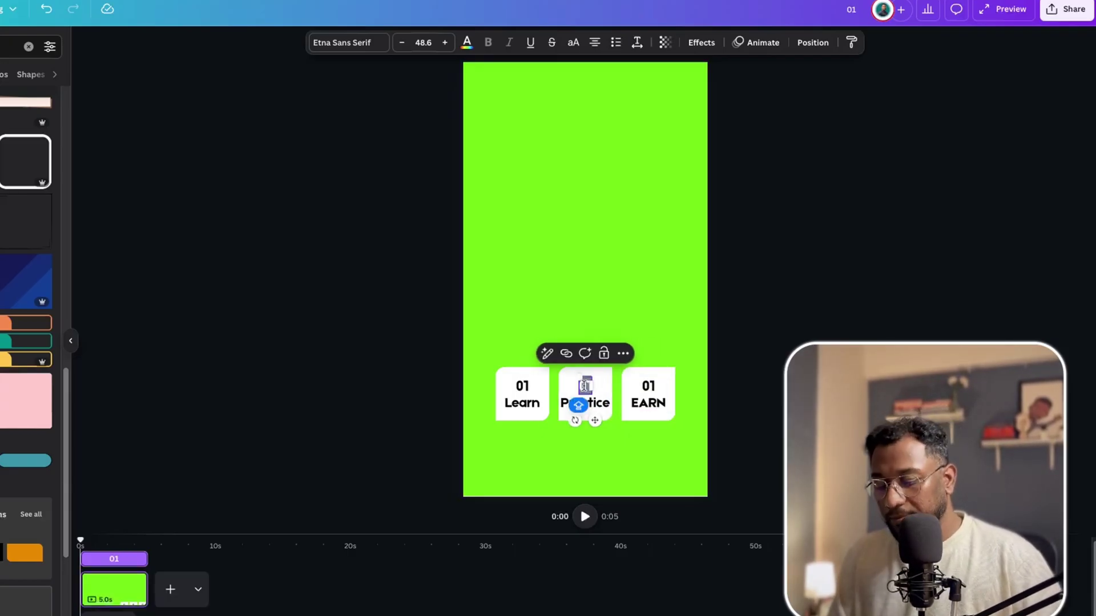
text(0)
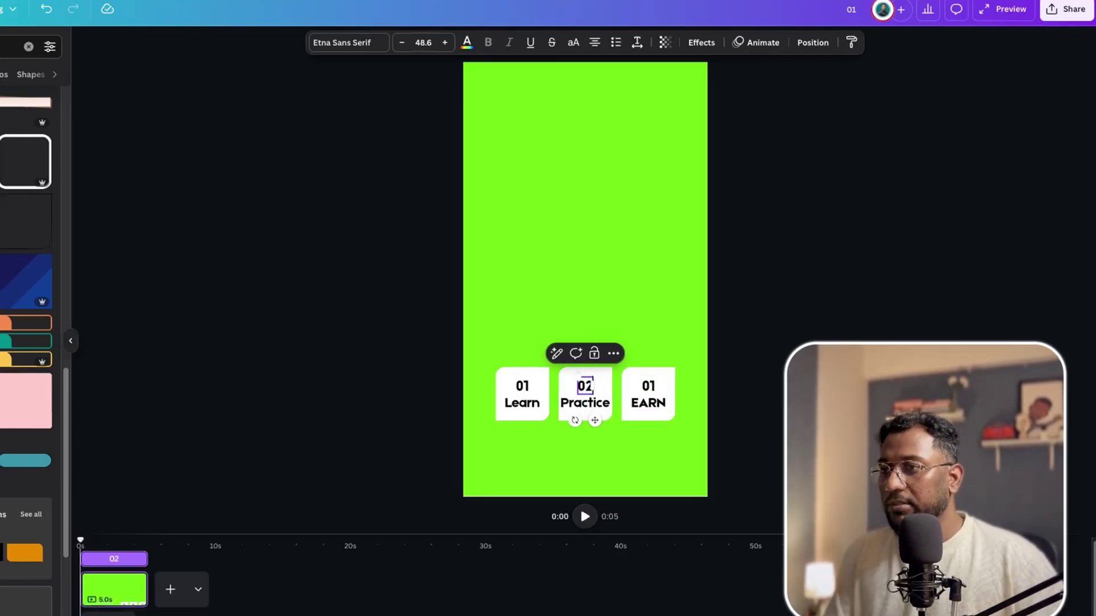
double_click(648, 386)
text(0)
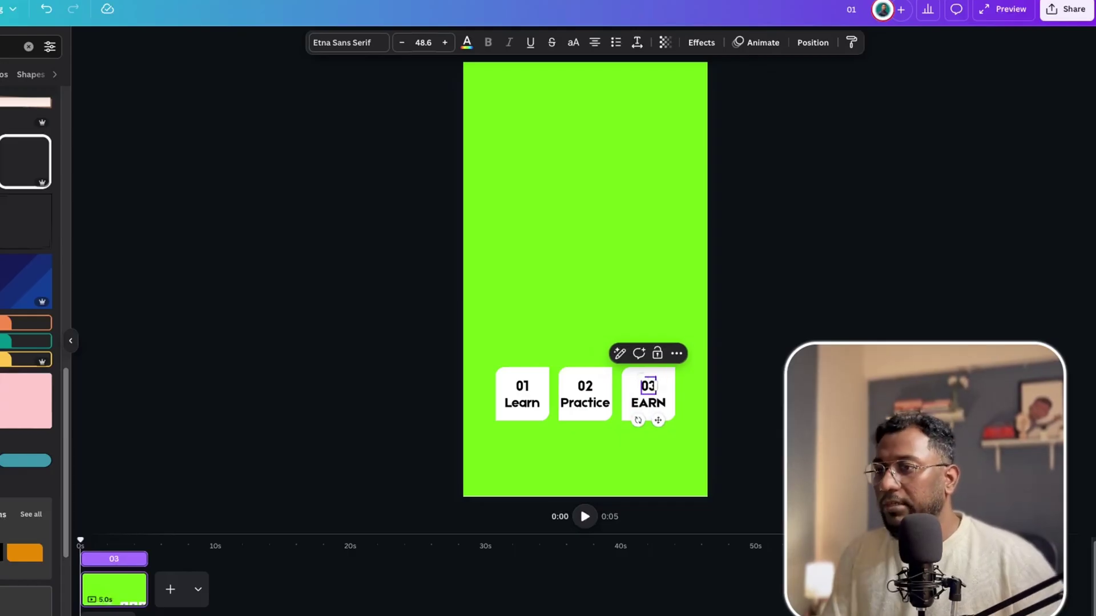
click(557, 318)
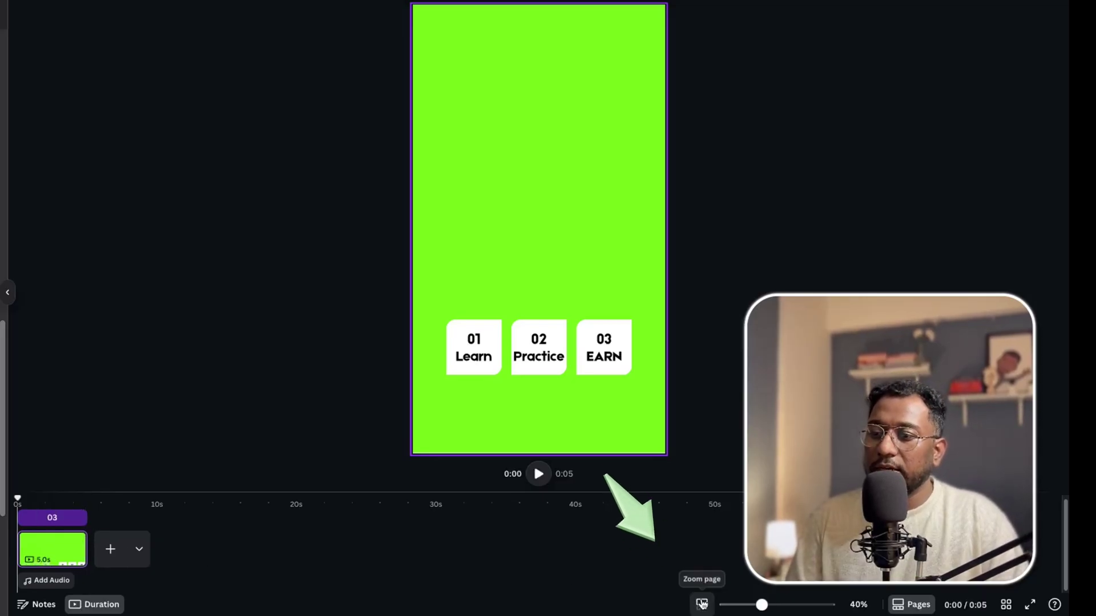
Widen the timeline view and duplicate the step-card page into a second 5-second page.
click(701, 603)
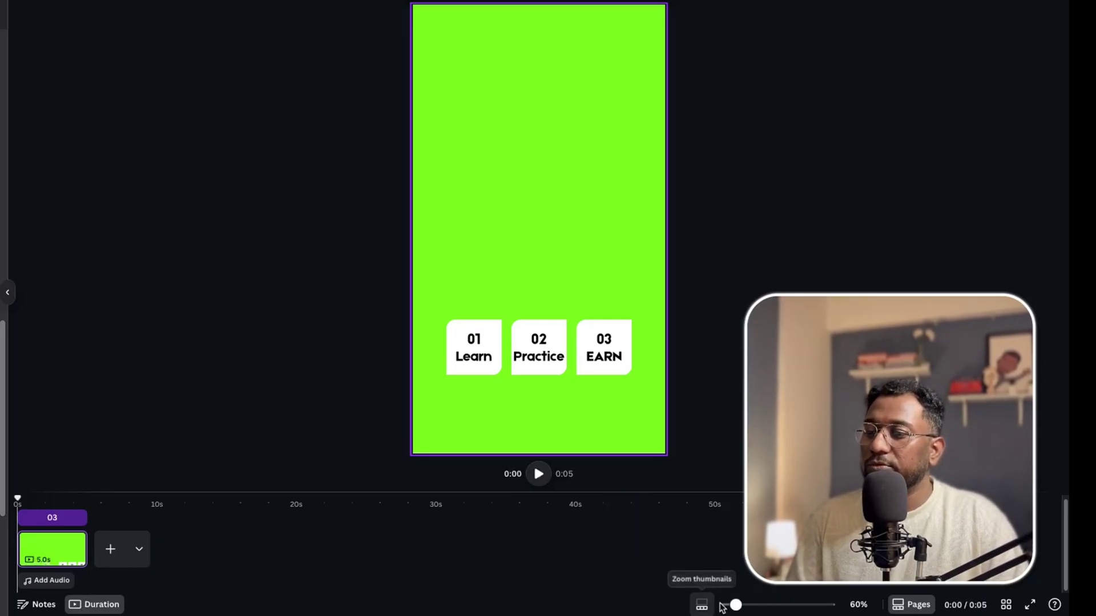
drag(737, 606, 753, 605)
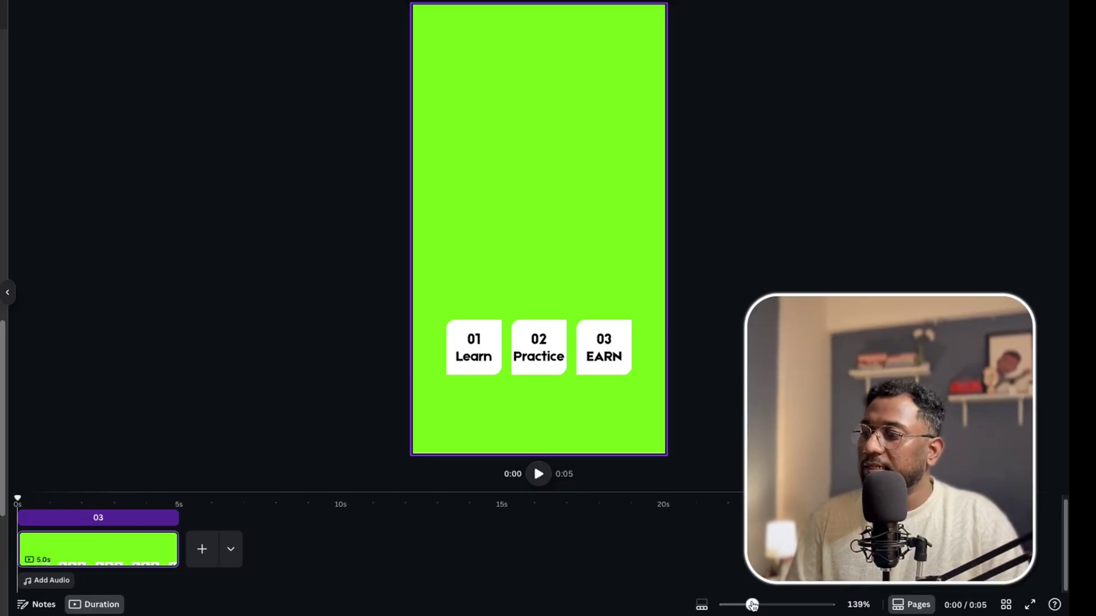
right_click(98, 547)
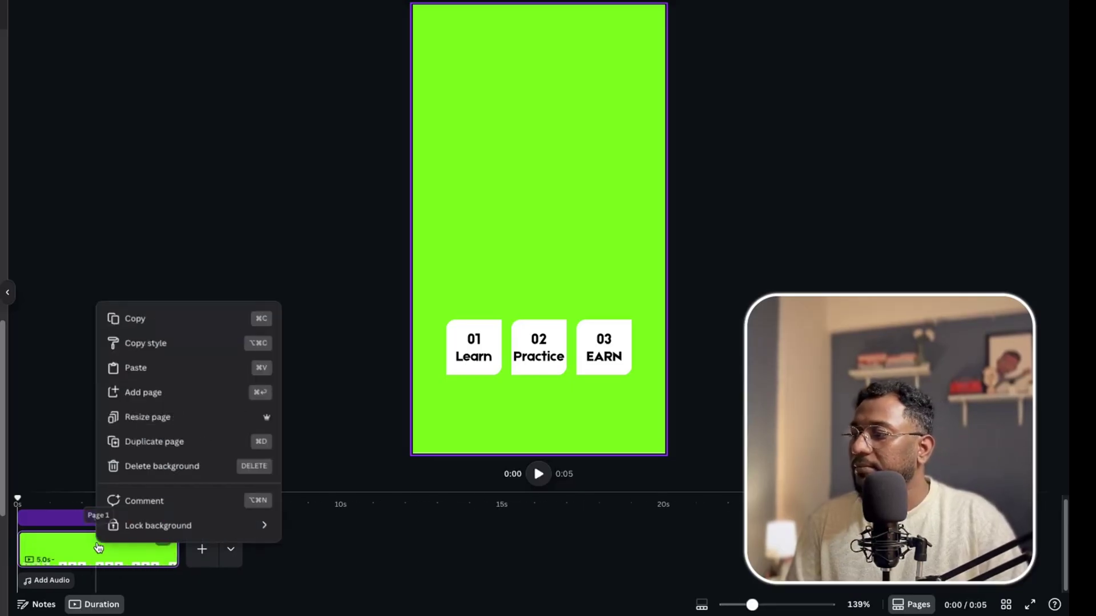
click(157, 347)
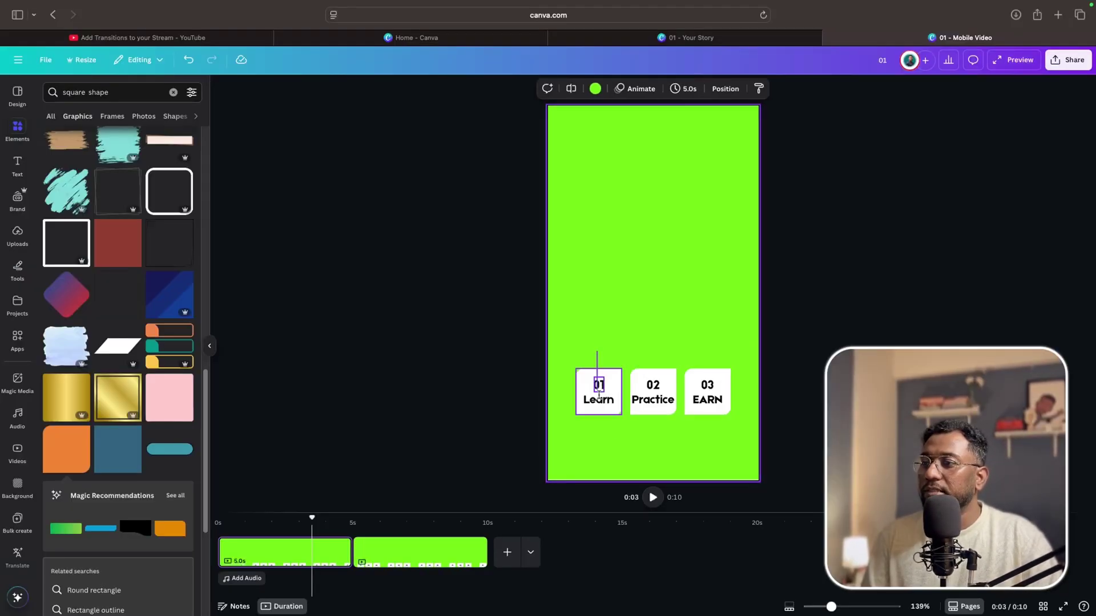
On the first page, group each card's number, label and square: 01 Learn, 02 Practice, 03 EARN.
click(600, 408)
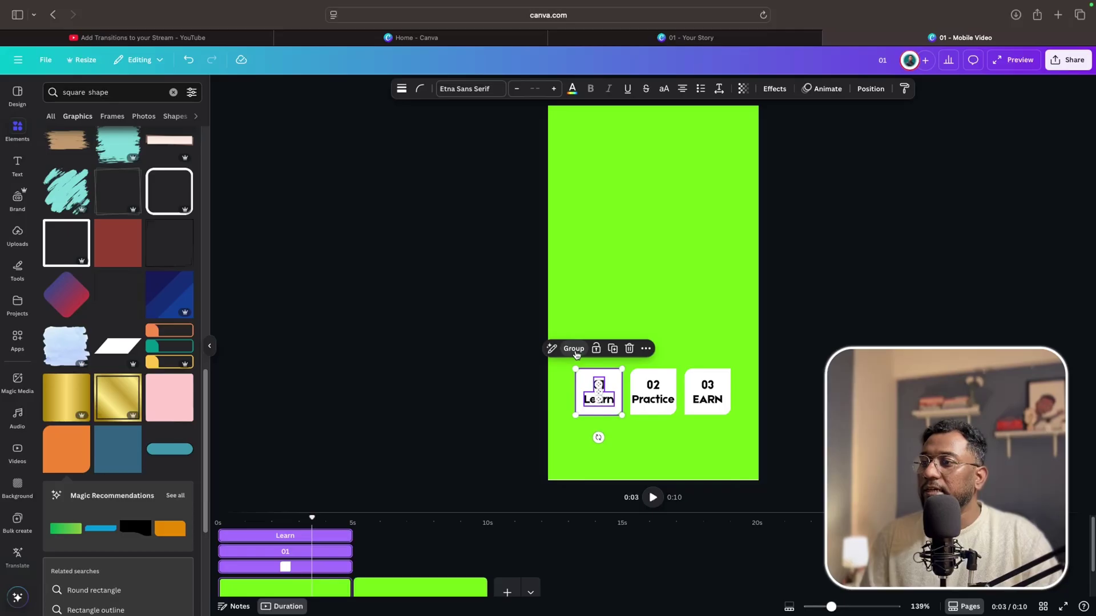
click(574, 349)
click(652, 353)
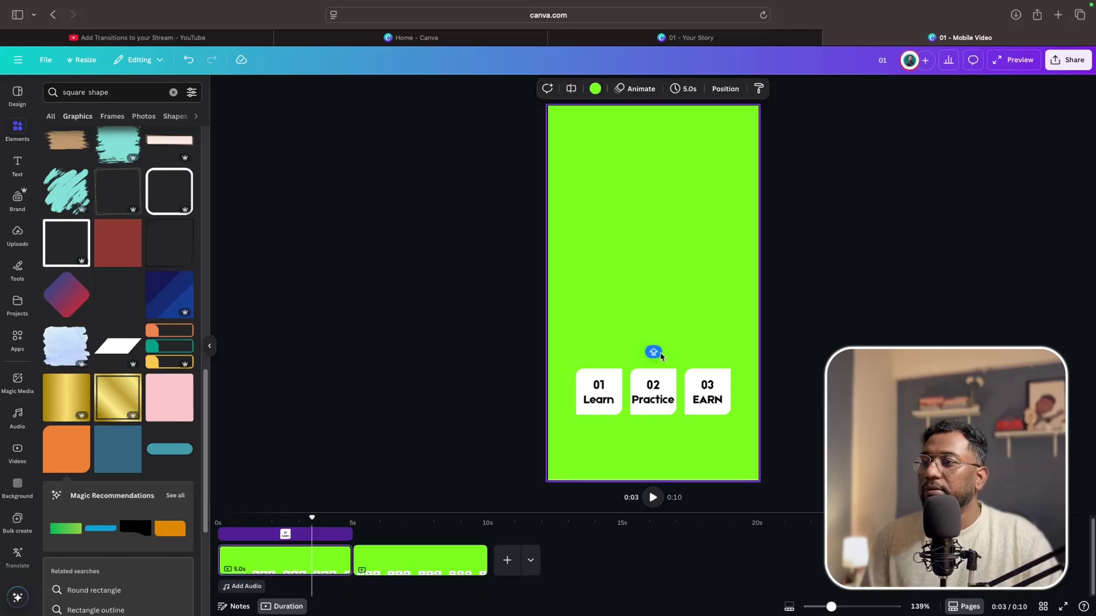
click(653, 412)
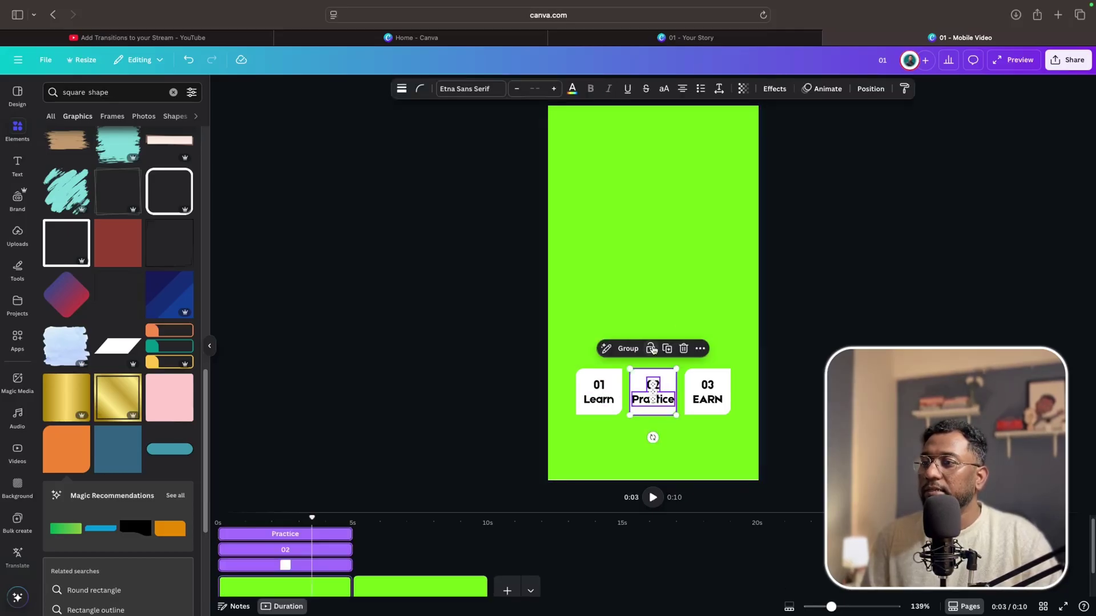
click(735, 333)
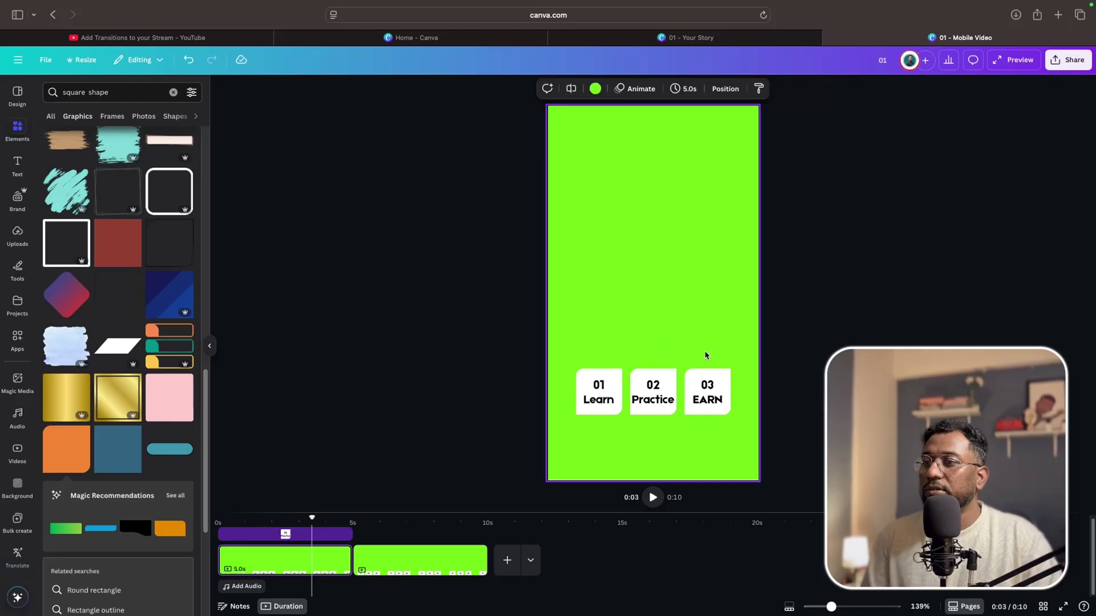
click(708, 374)
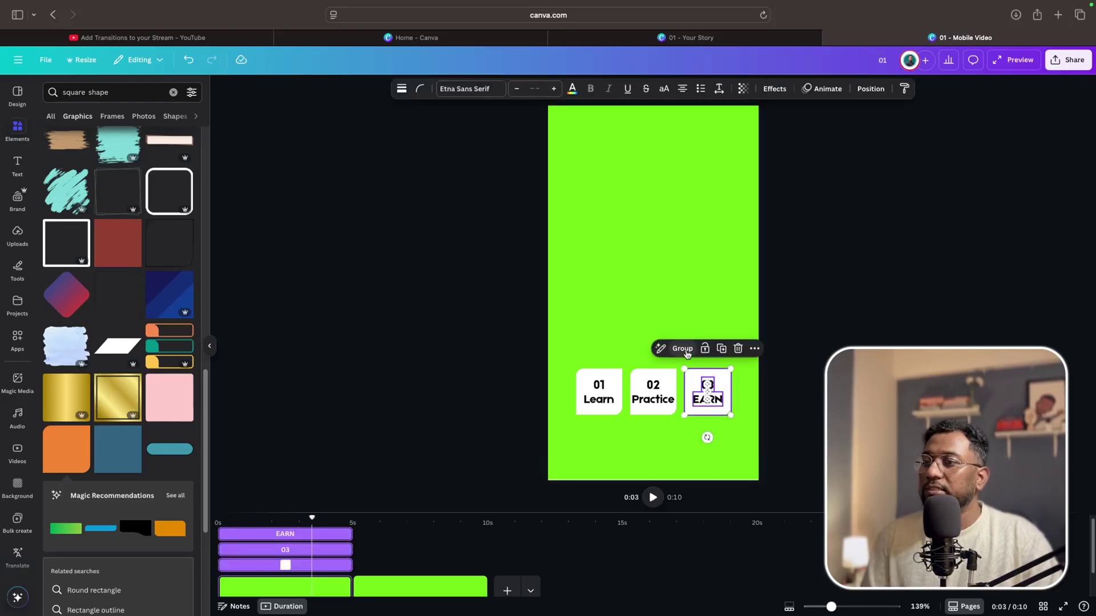
click(688, 354)
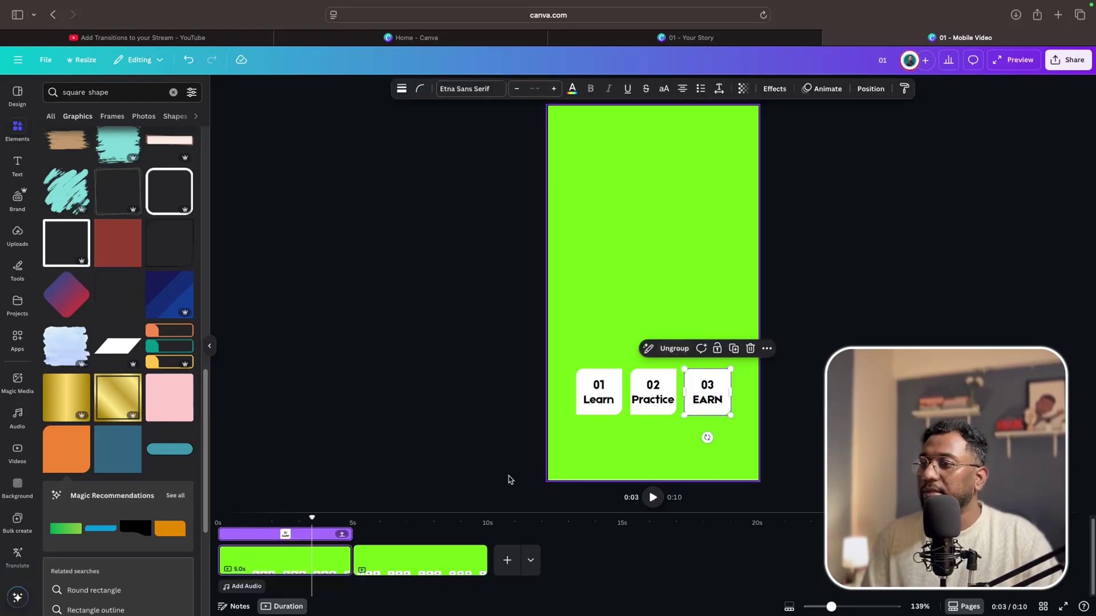
Group the 01 Learn, 02 Practice and 03 EARN cards on the second page likewise.
click(424, 551)
click(602, 348)
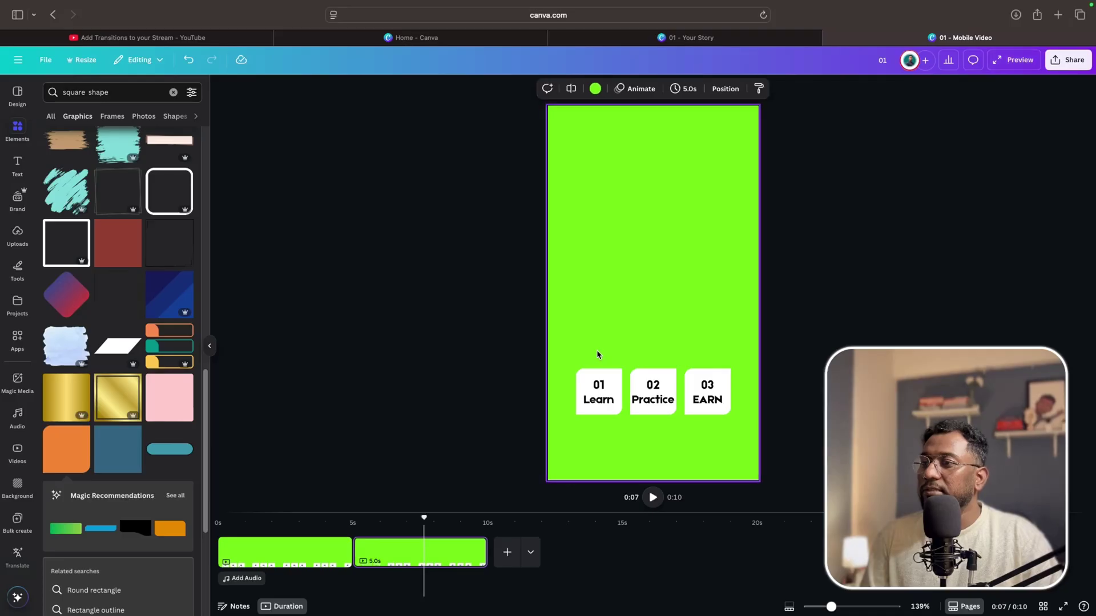
click(597, 391)
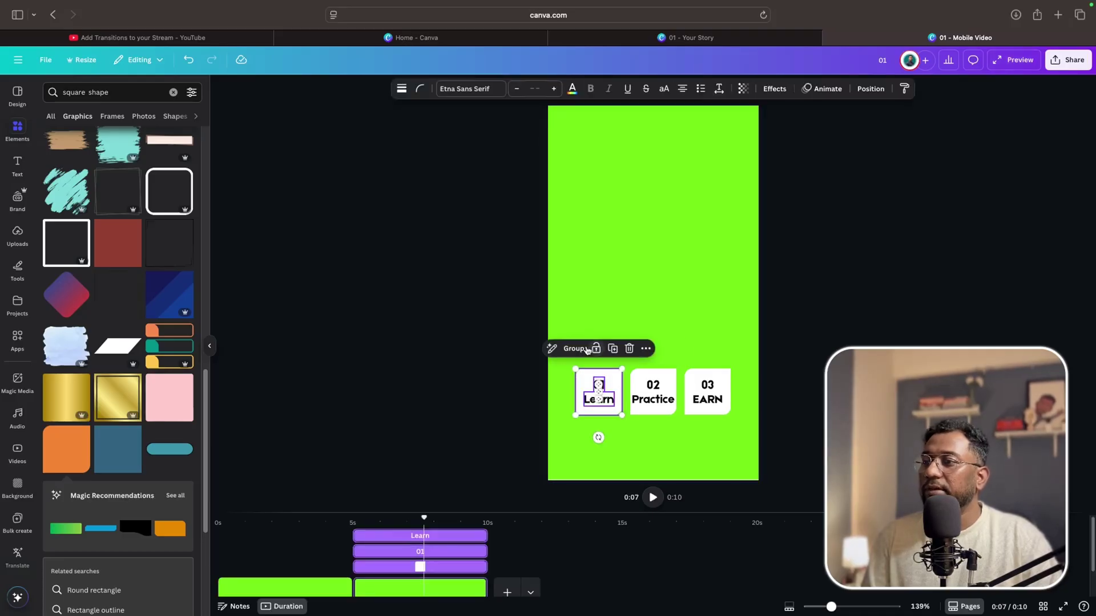
mouse_move(679, 351)
mouse_down()
mouse_move(649, 365)
mouse_move(630, 437)
mouse_move(651, 436)
mouse_move(687, 367)
mouse_up()
click(629, 354)
click(741, 358)
click(682, 348)
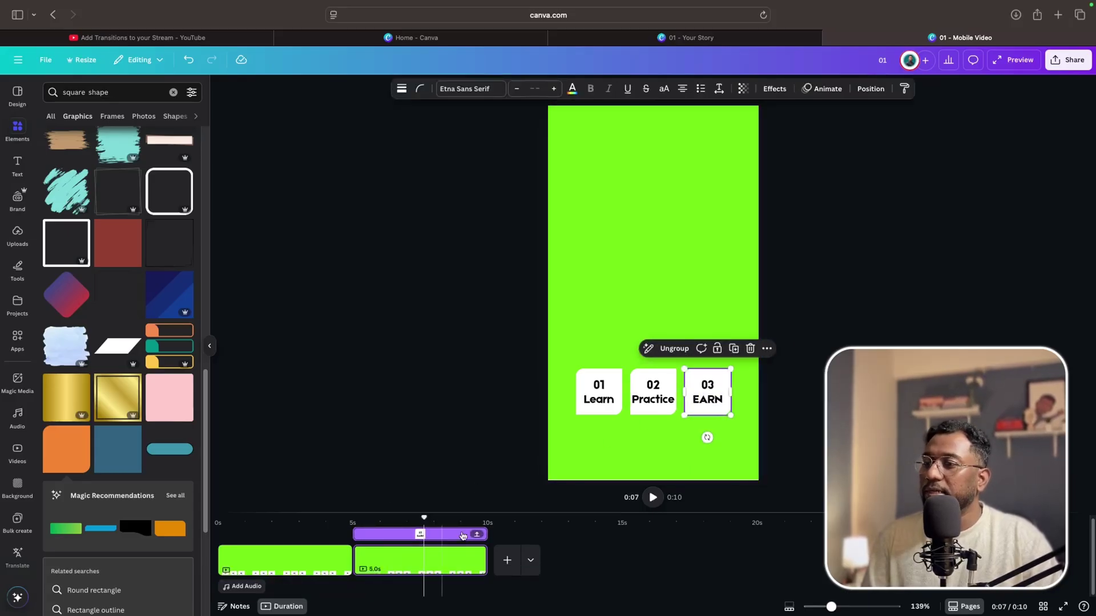
click(329, 563)
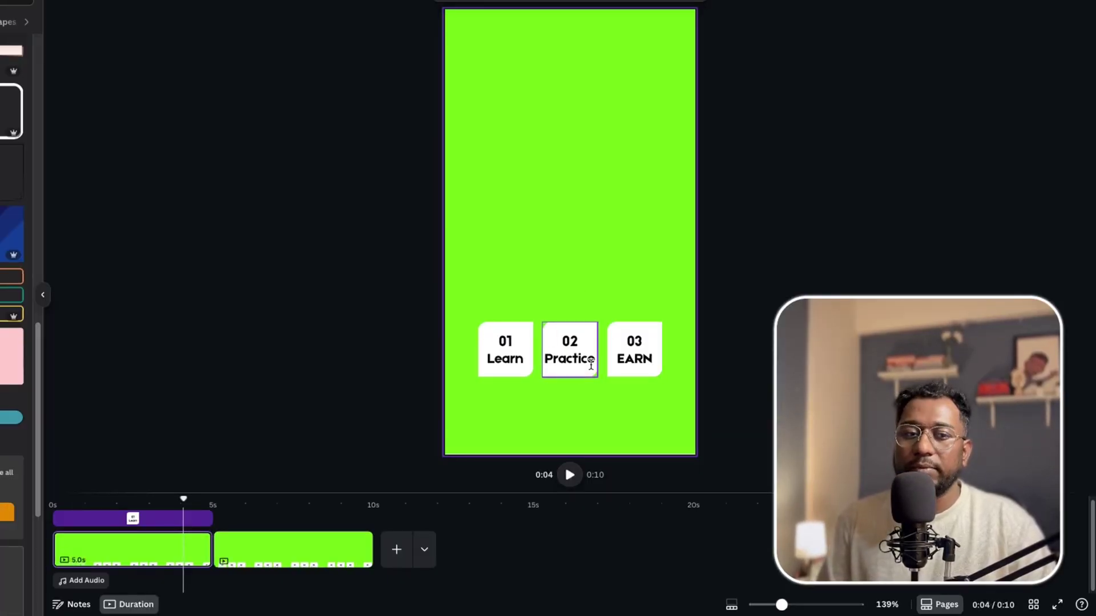
Stack the Learn and EARN cards onto the central Practice card and open EARN's Position options.
click(512, 343)
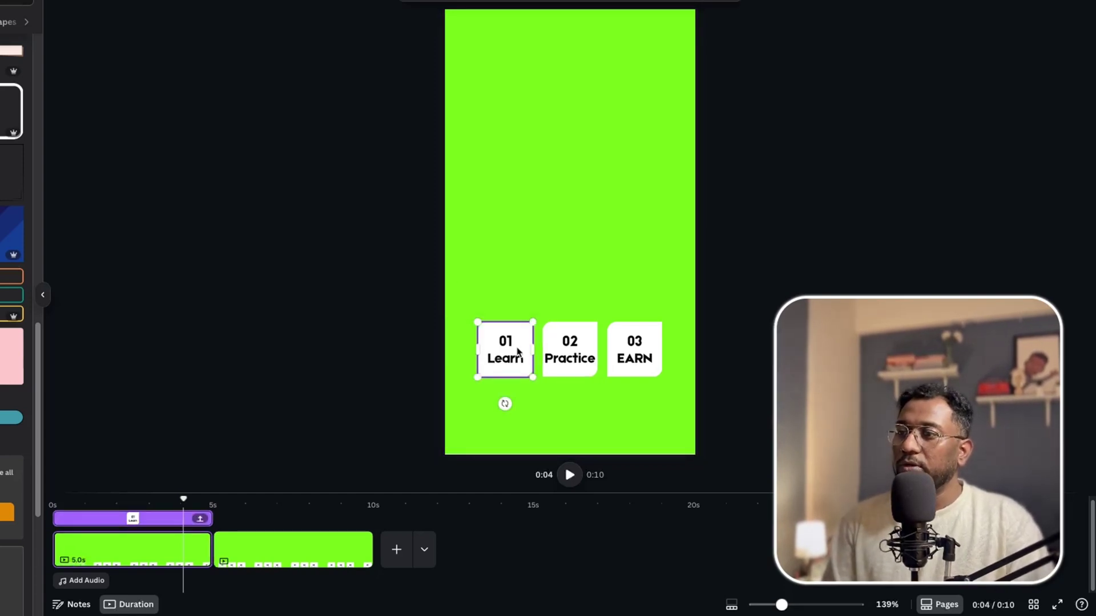
drag(517, 351, 582, 347)
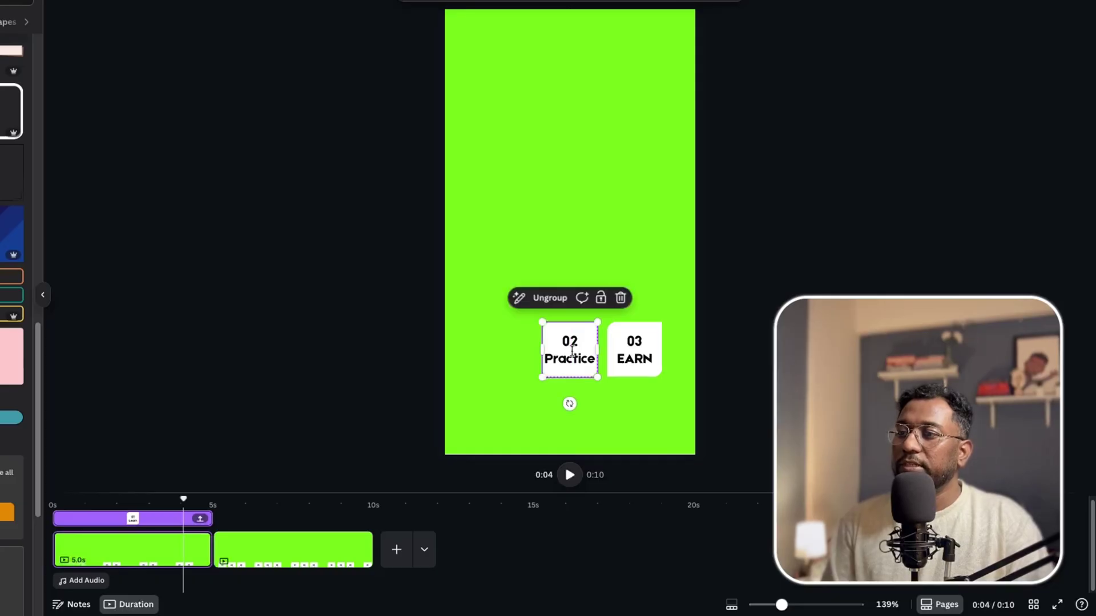
click(657, 346)
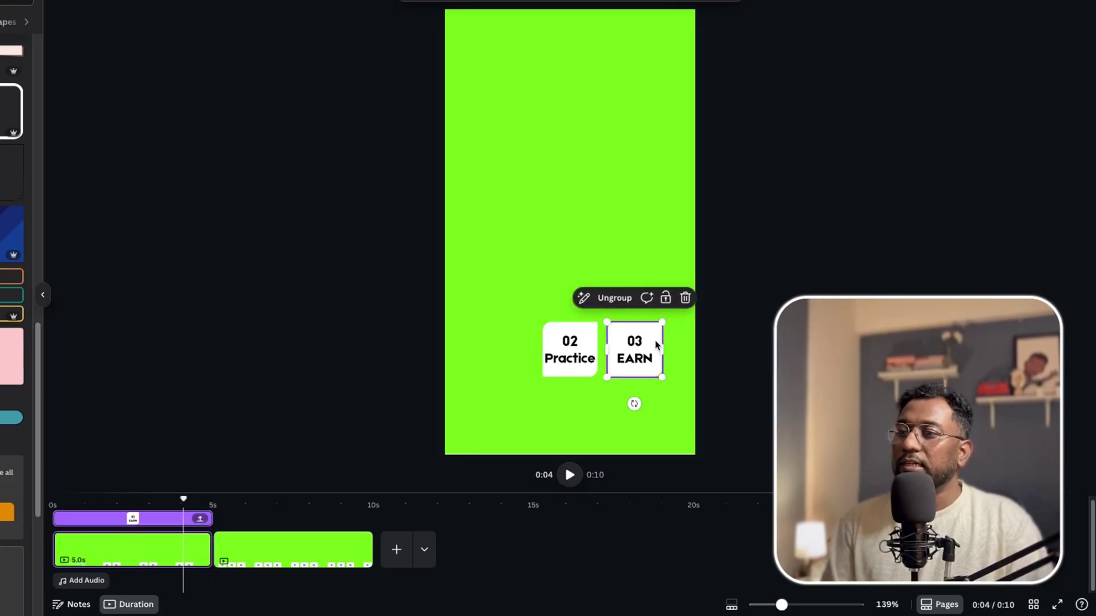
drag(657, 345, 589, 341)
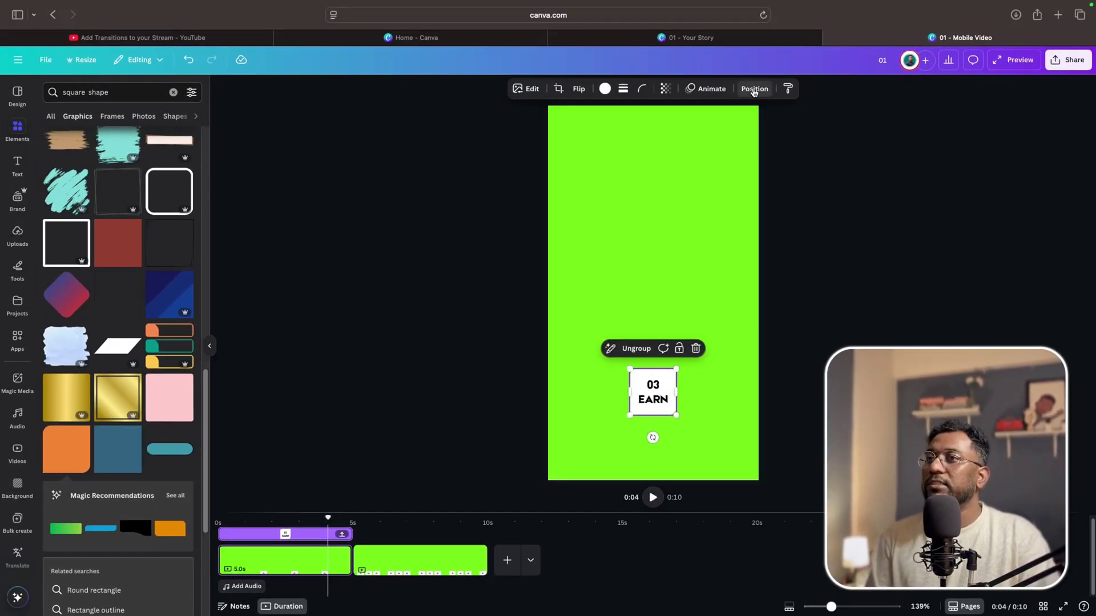
click(754, 89)
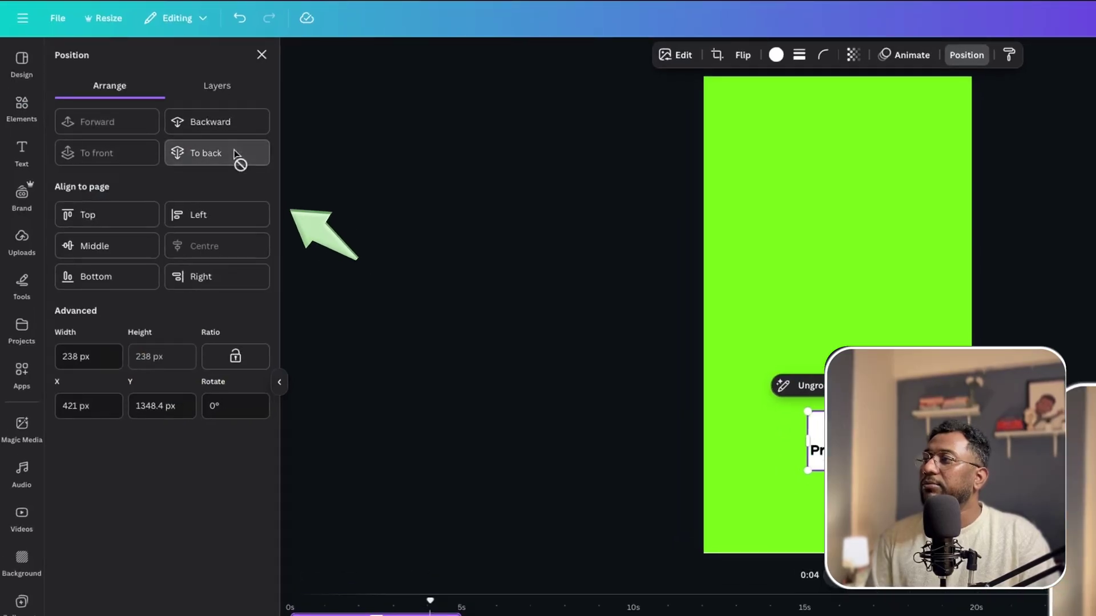
Send the 03 EARN card behind the other cards and show the page's Layers list.
click(237, 159)
click(220, 93)
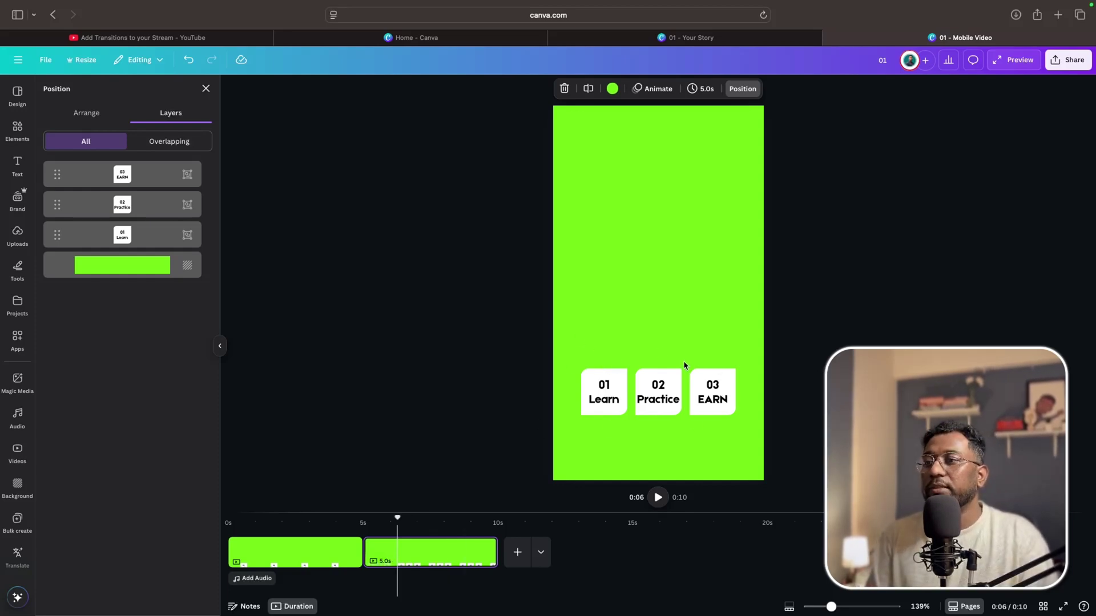
Duplicate page 2 into a third page and shrink its 02 Practice and 03 EARN cards.
right_click(449, 554)
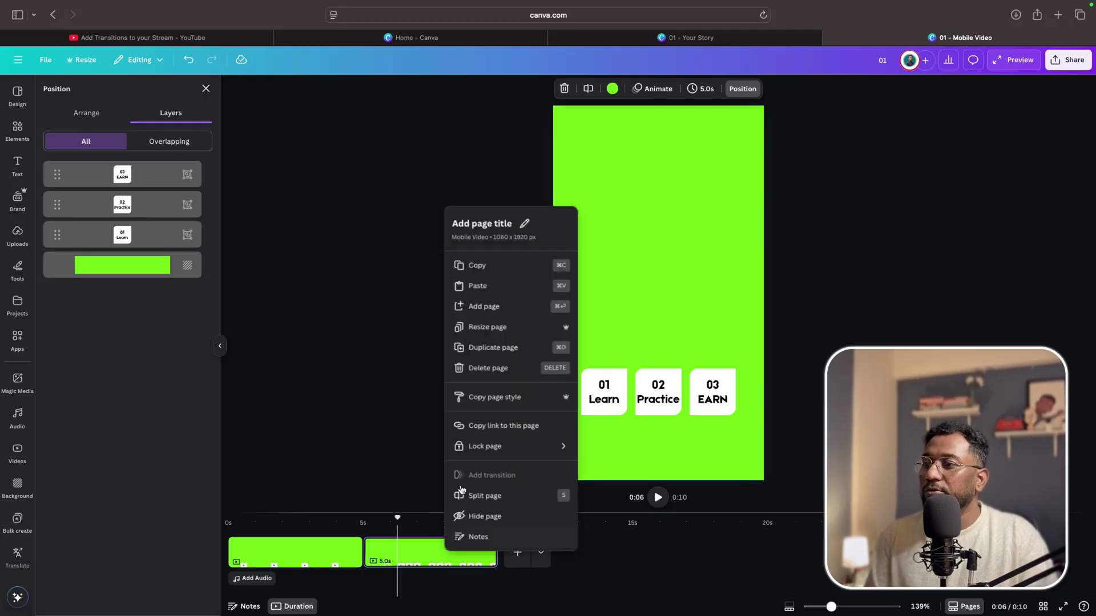
click(495, 348)
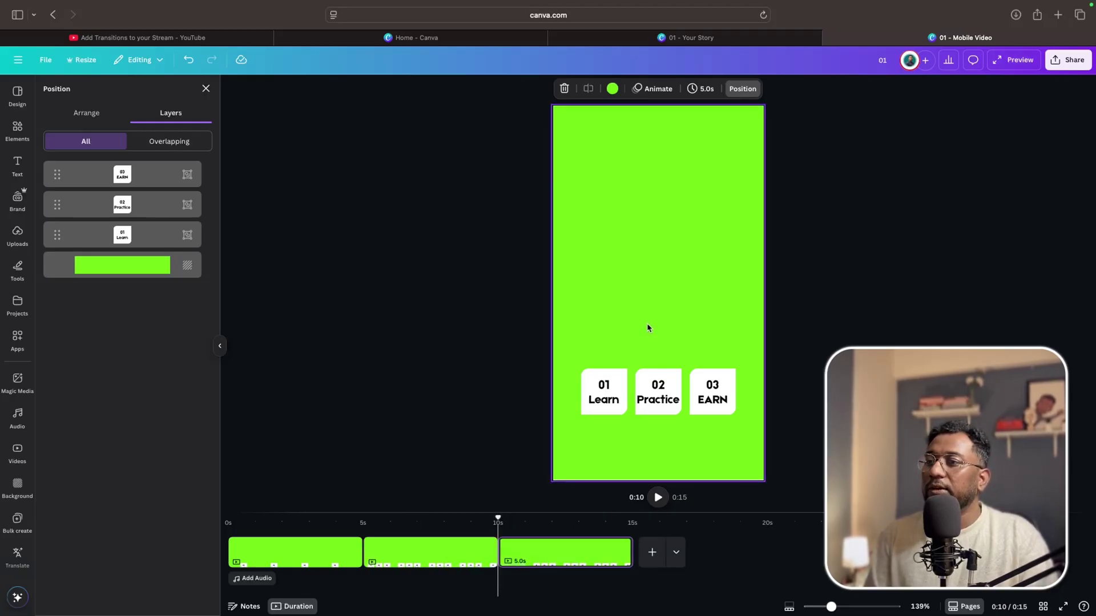
drag(656, 342, 710, 423)
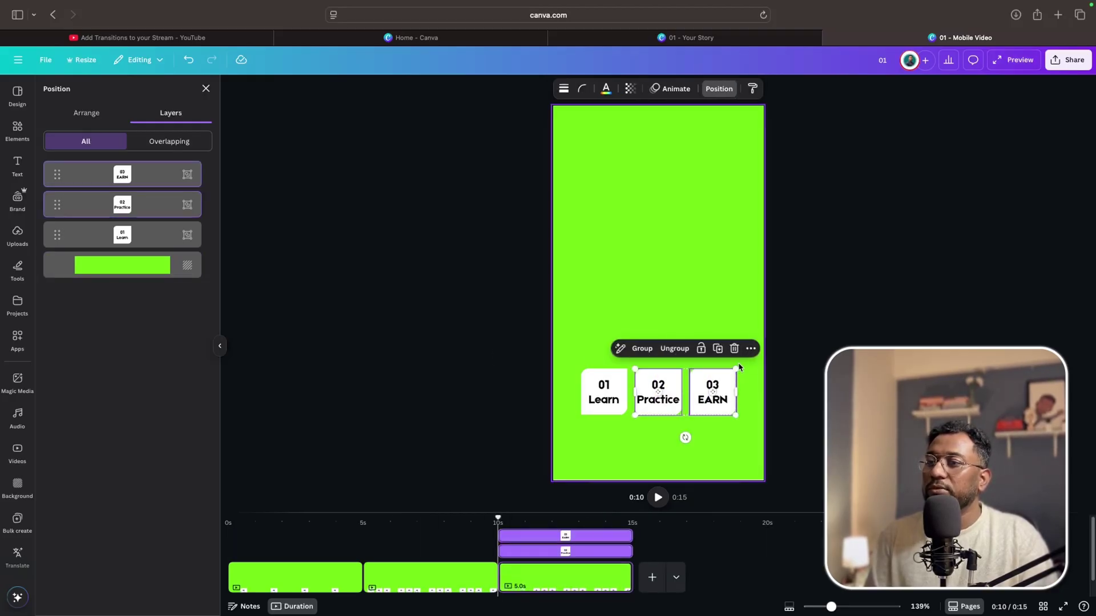
drag(737, 369, 707, 403)
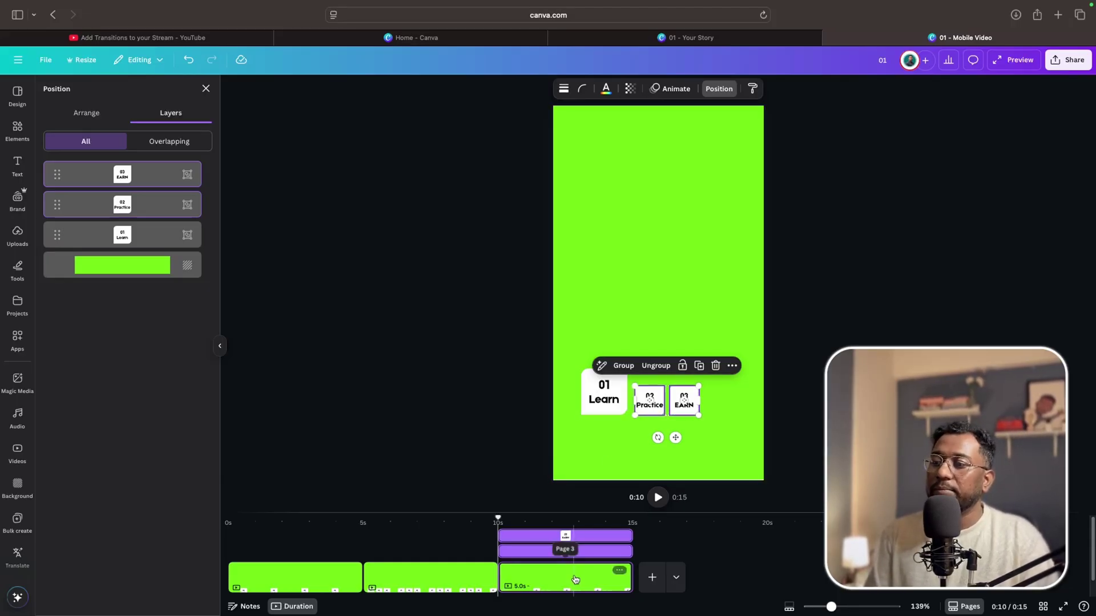
Duplicate page 2 into a fourth page, reorder it, enlarge the timeline and show page 3.
right_click(448, 579)
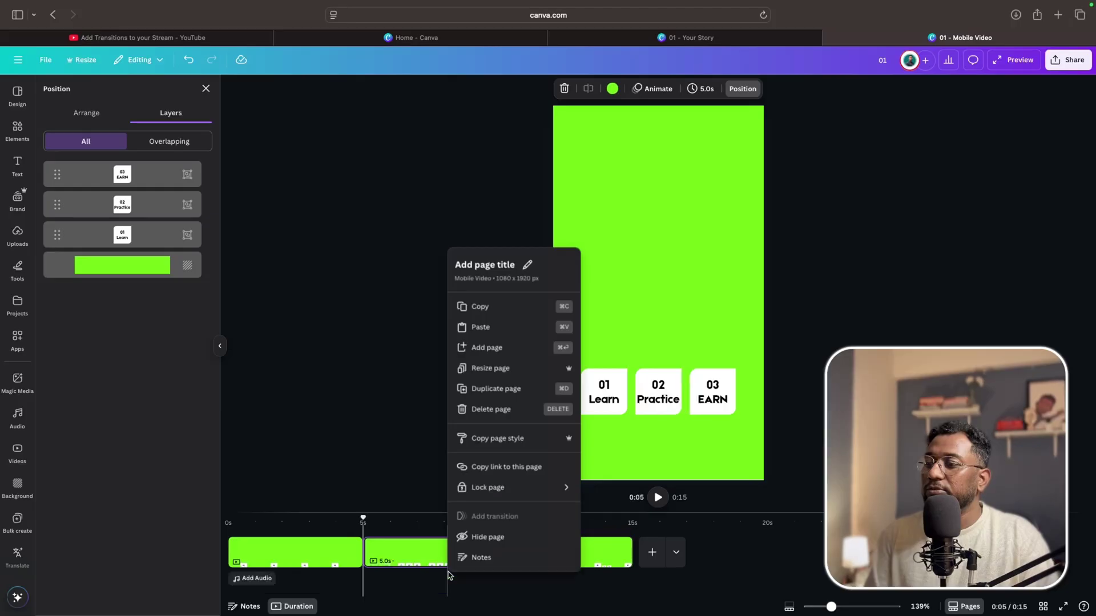
click(496, 389)
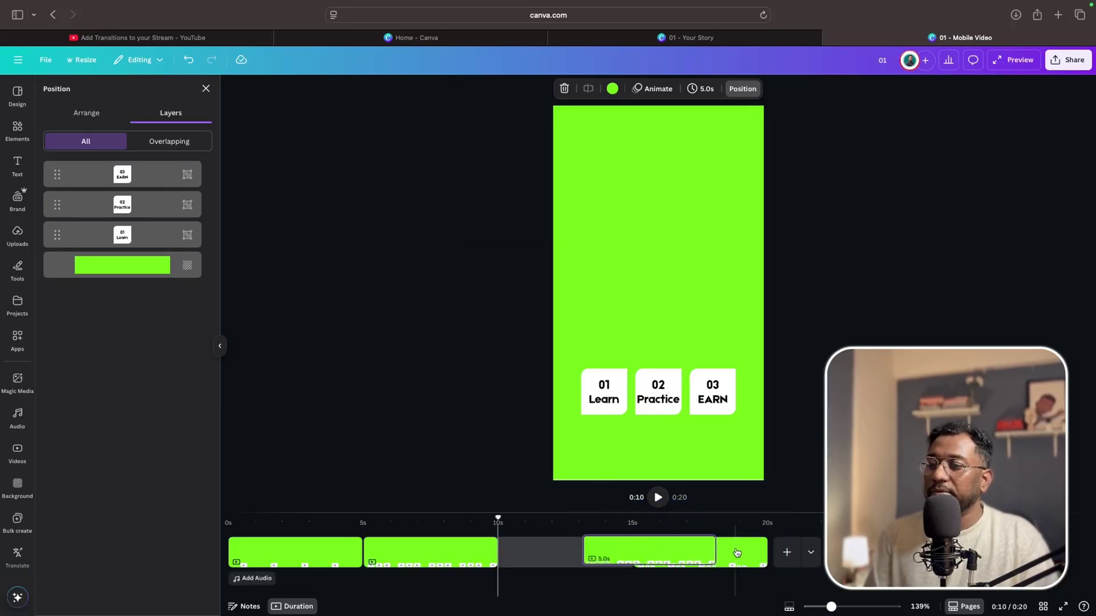
drag(561, 548, 592, 548)
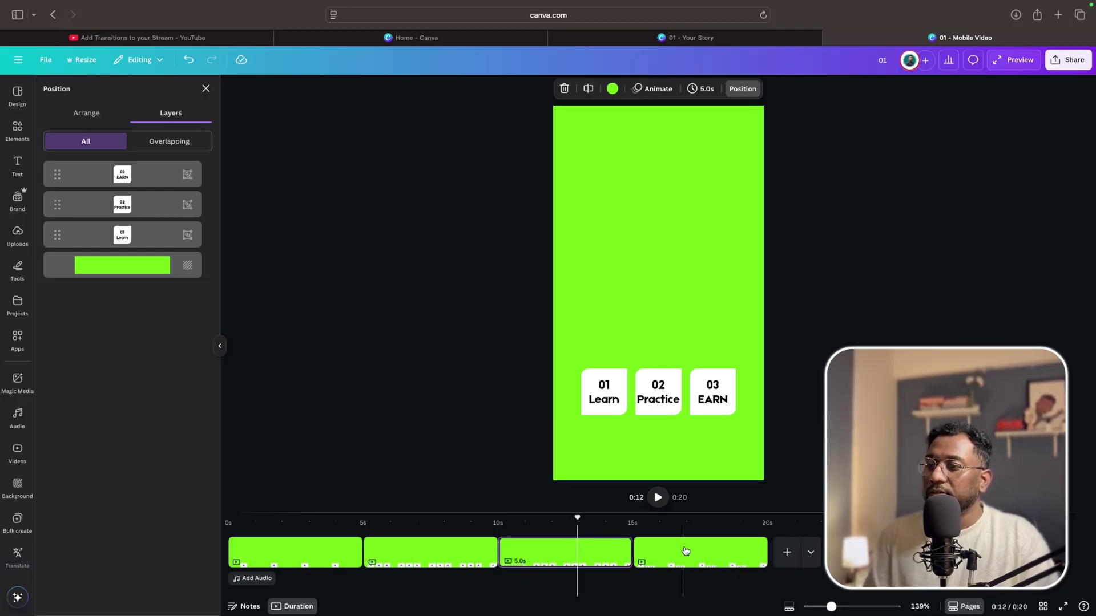
mouse_move(685, 551)
mouse_down()
mouse_move(519, 546)
mouse_move(672, 545)
mouse_up()
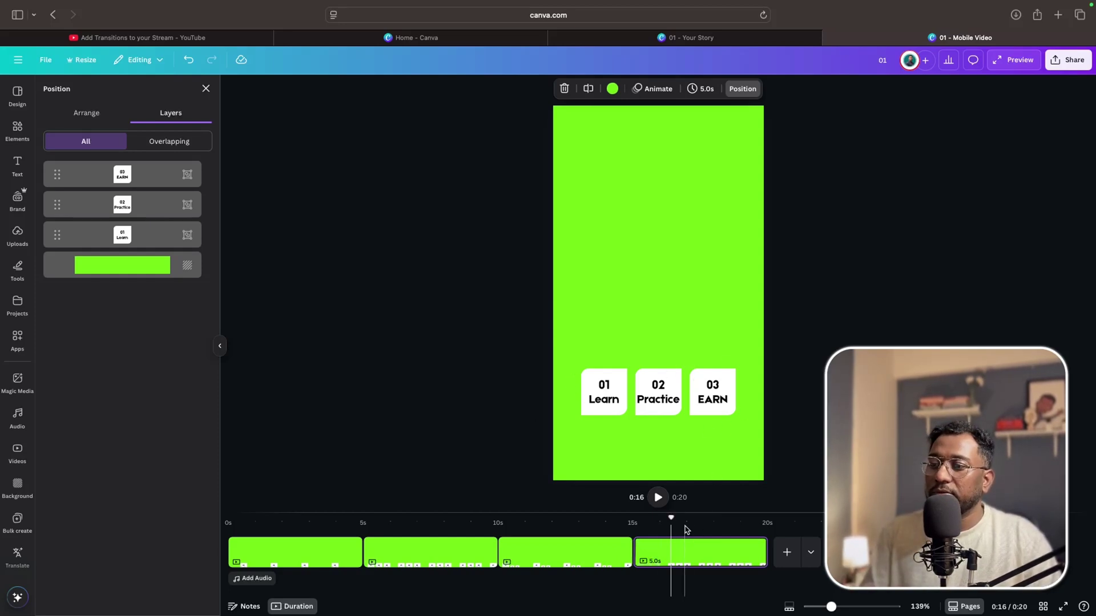
drag(683, 514, 683, 472)
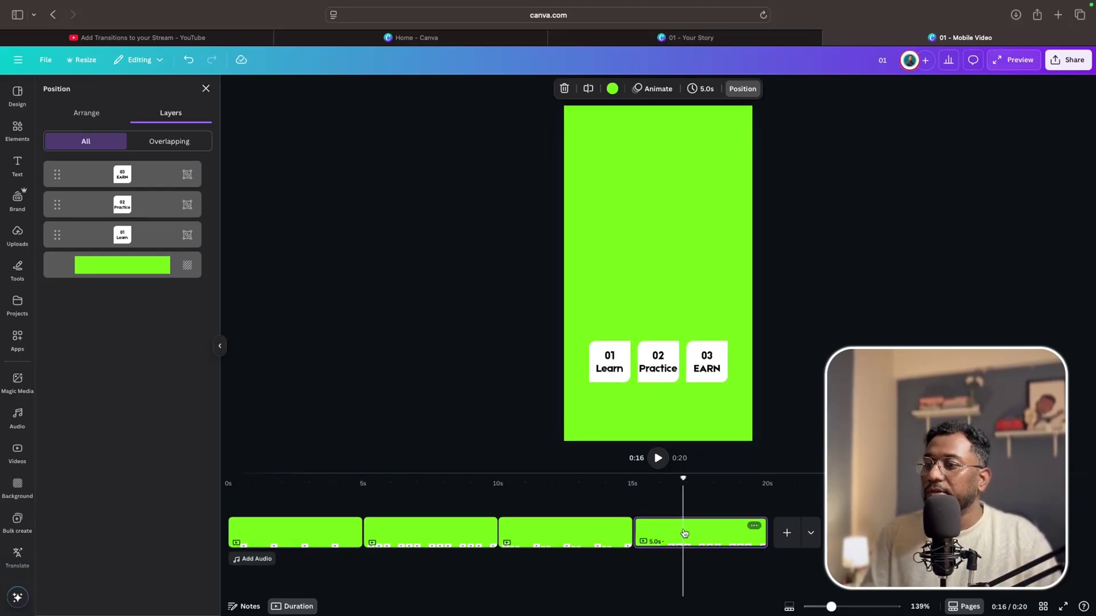
click(554, 539)
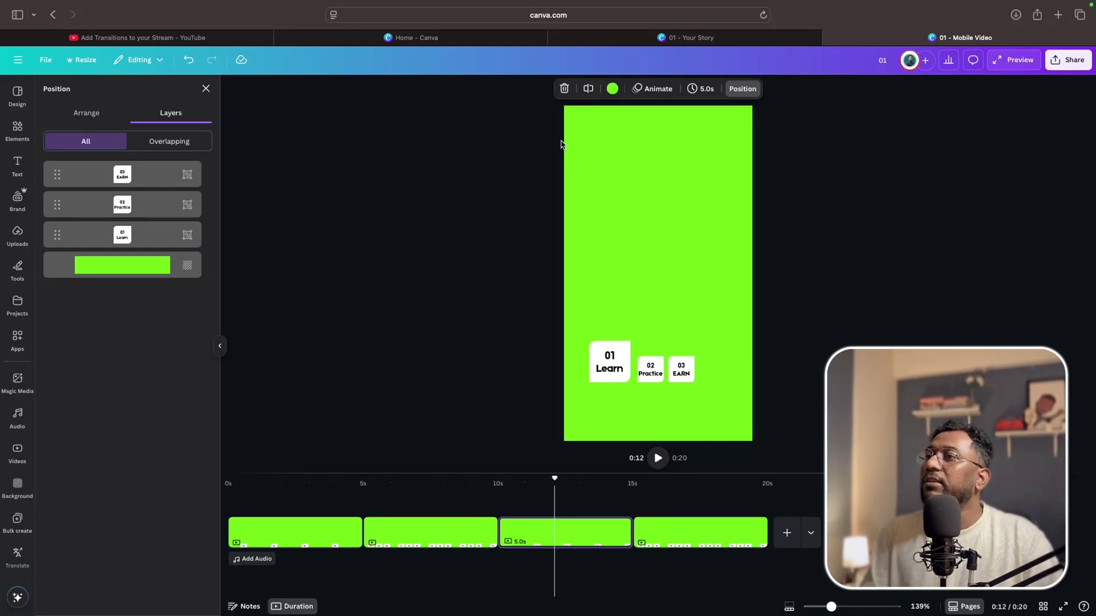
Turn on rulers and guides and add a horizontal guide across the cards.
click(51, 61)
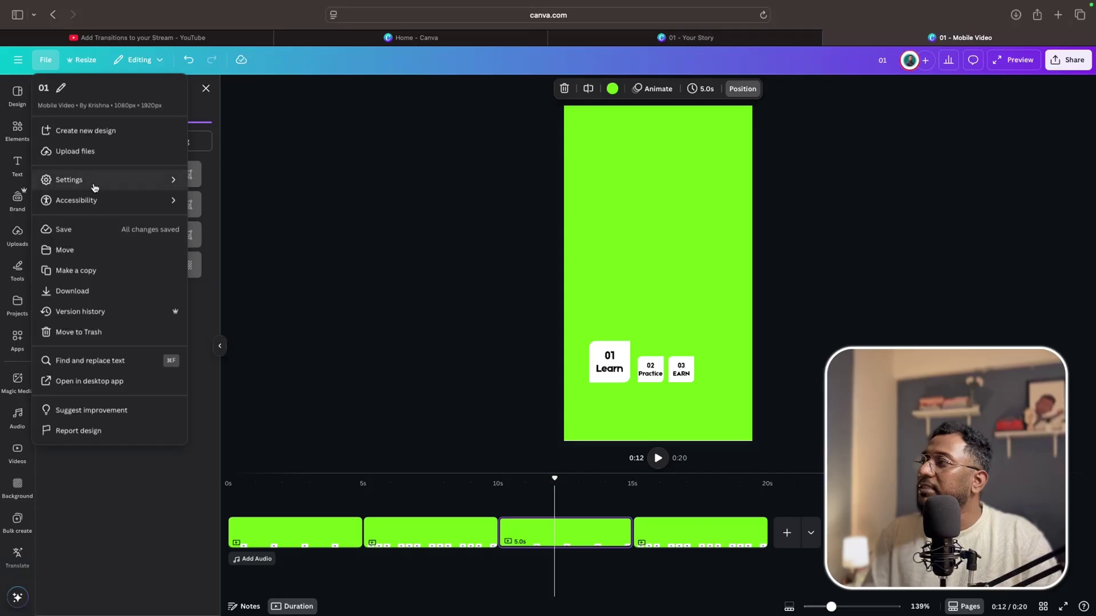
mouse_move(95, 185)
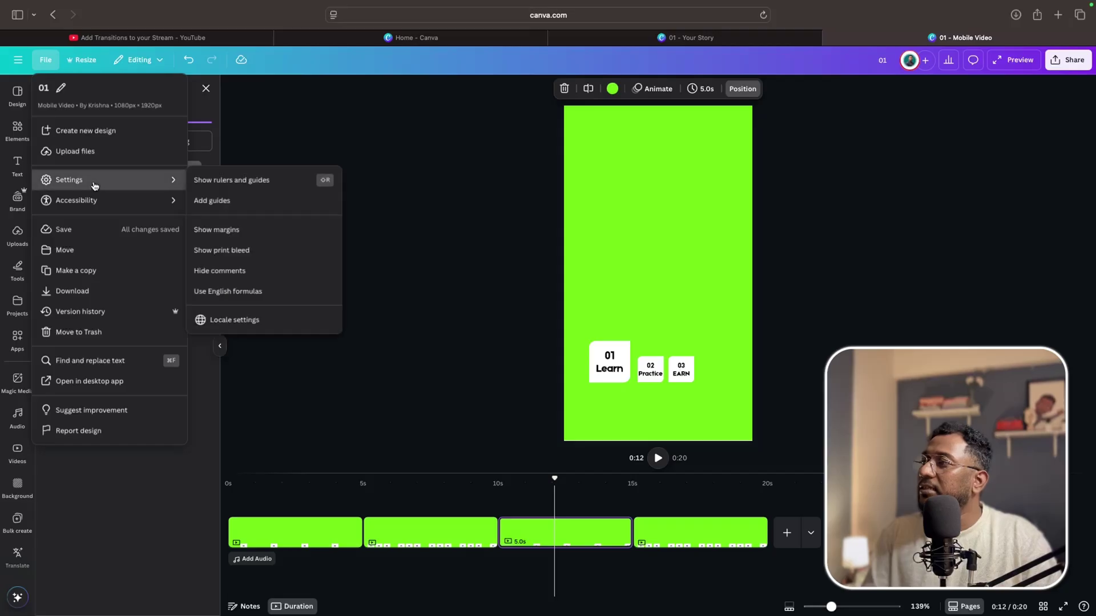
click(255, 181)
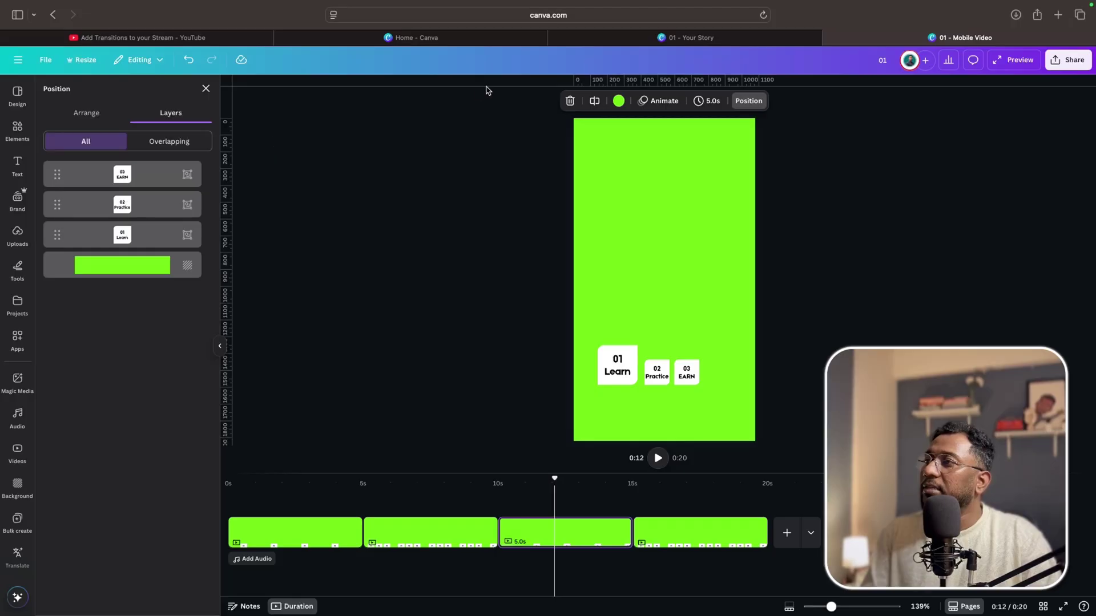
drag(611, 83, 676, 362)
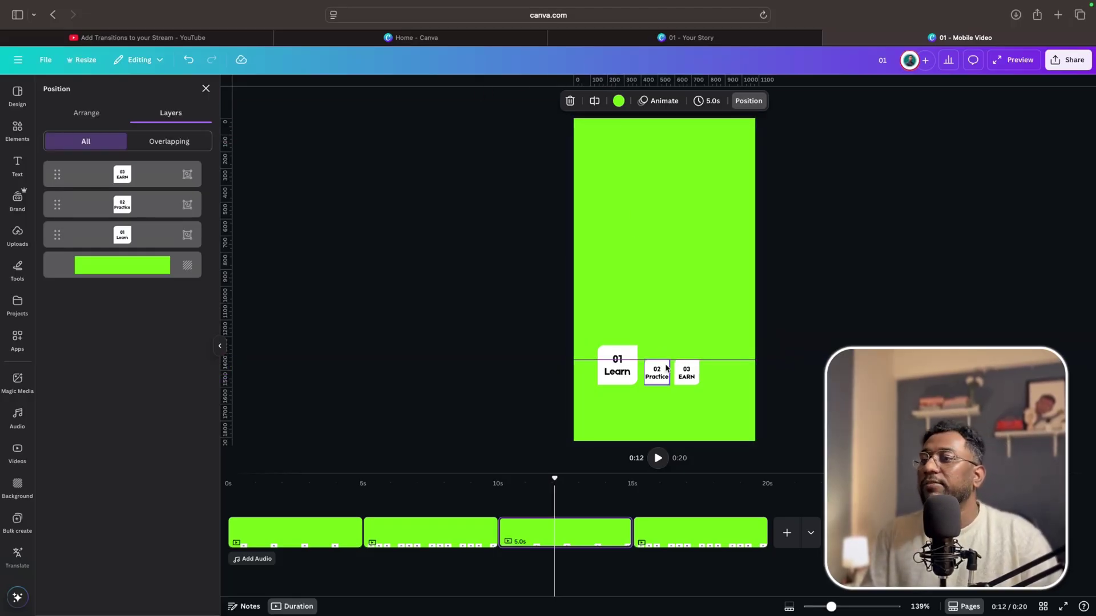
On page 4, shrink the 01 Learn and 03 EARN cards to 150×150, then return to page 2.
click(677, 532)
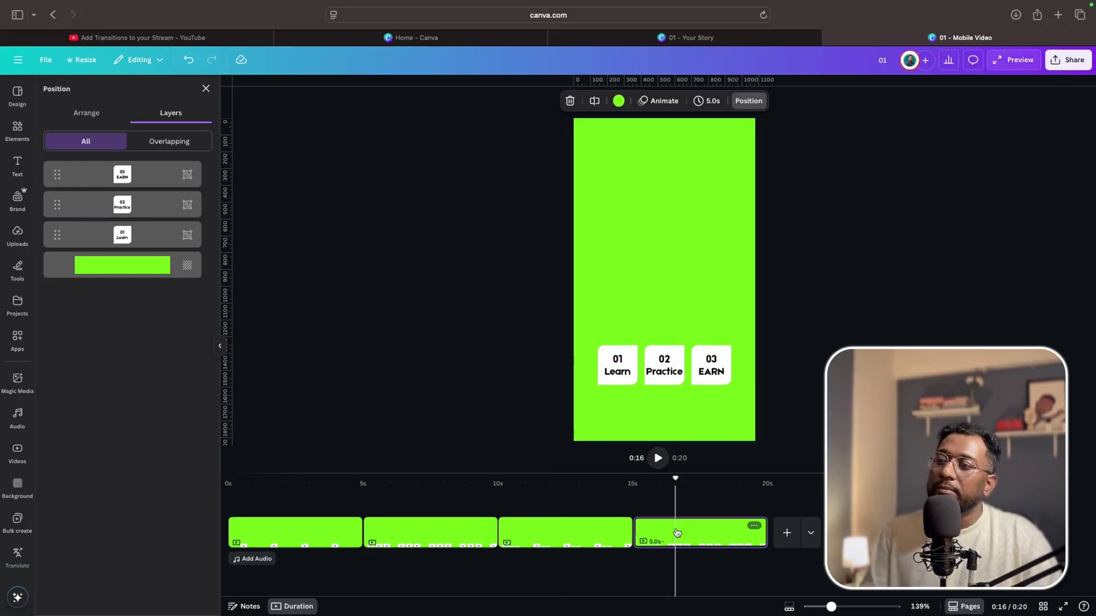
click(650, 337)
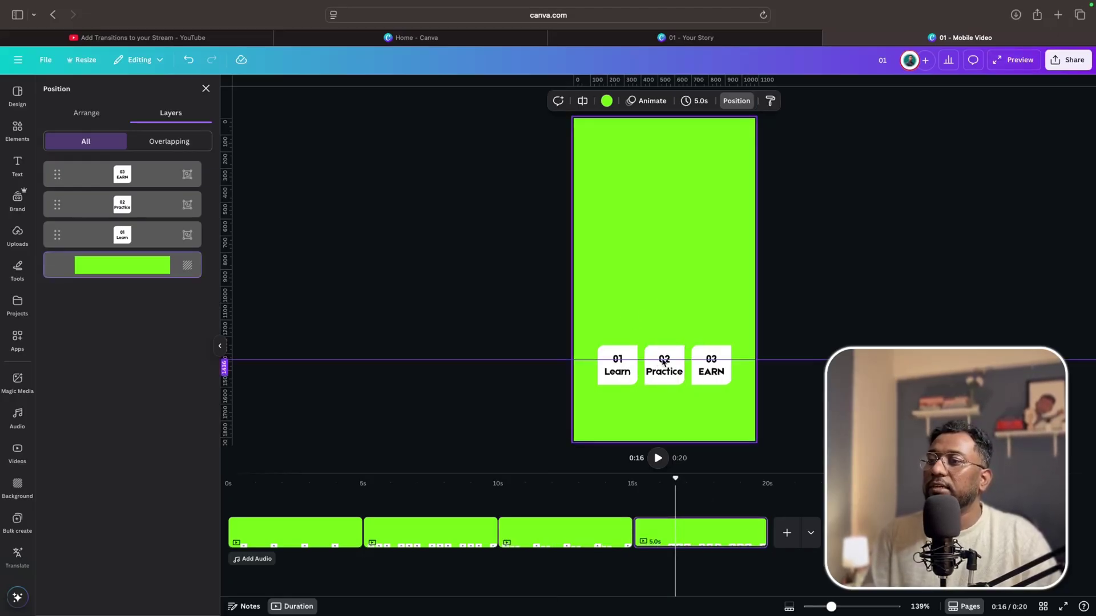
click(614, 356)
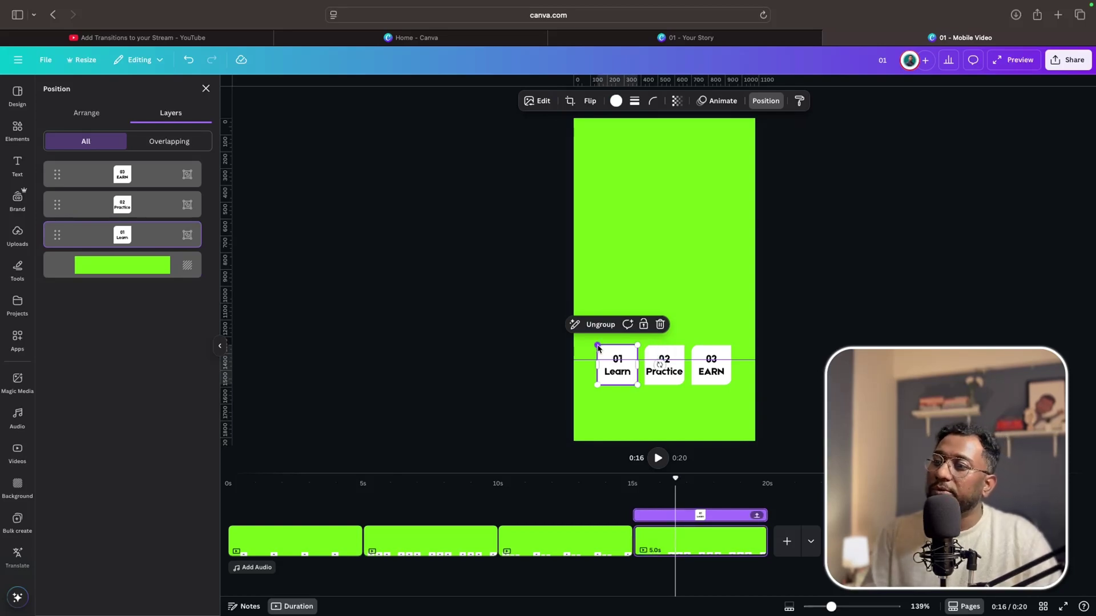
drag(597, 346, 612, 364)
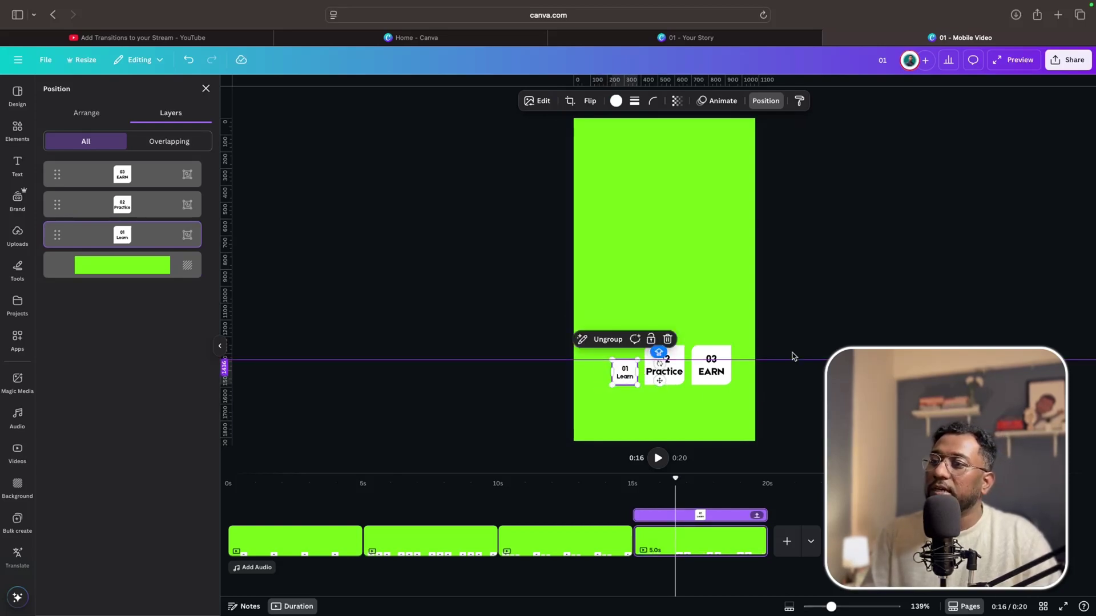
click(728, 353)
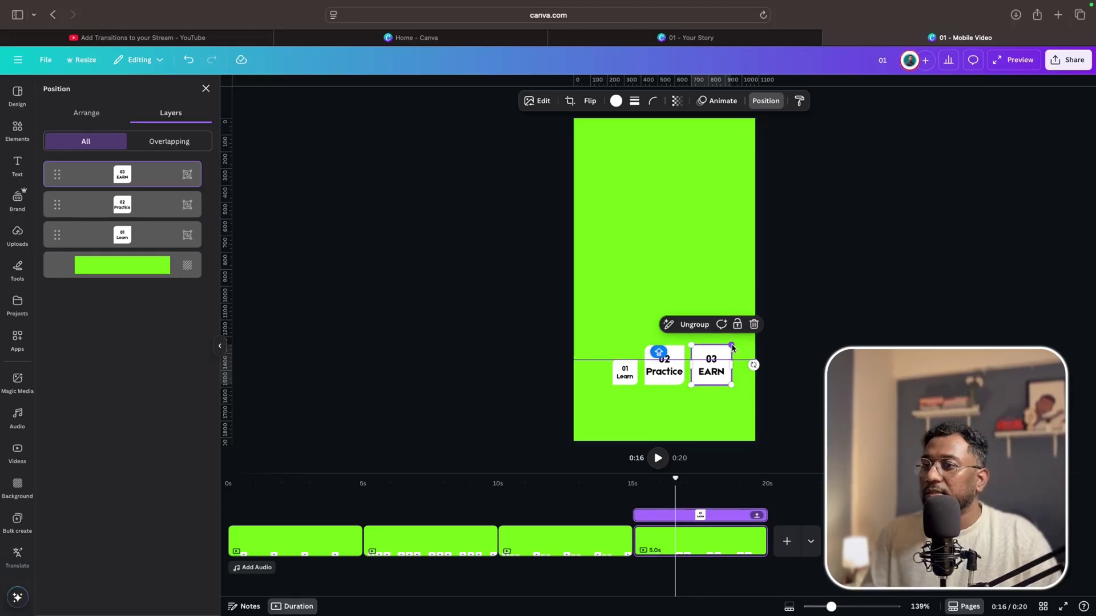
drag(733, 346, 727, 375)
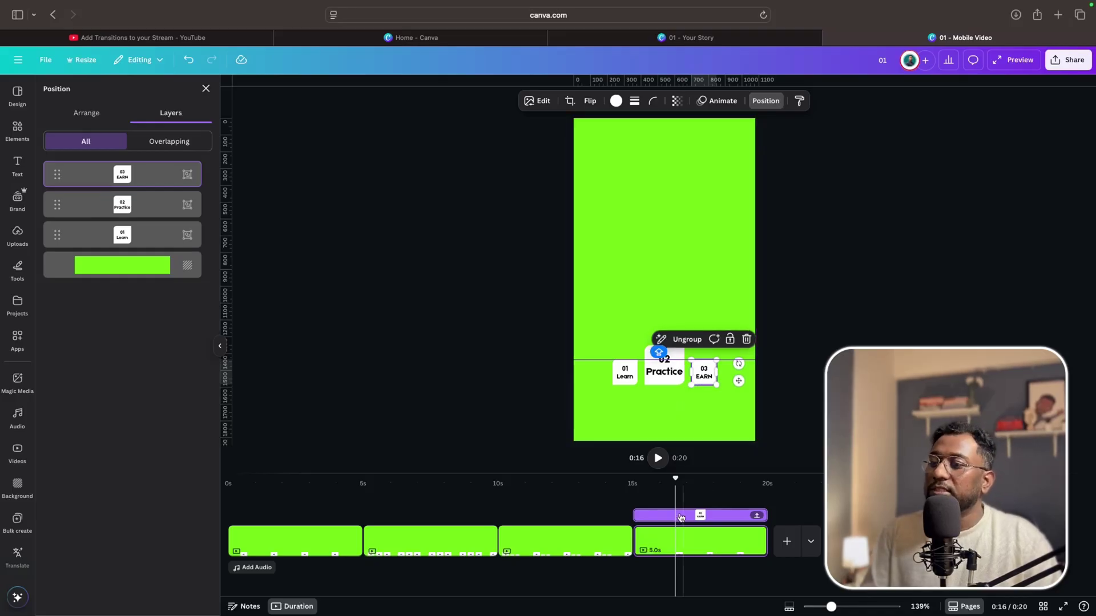
click(605, 547)
click(466, 528)
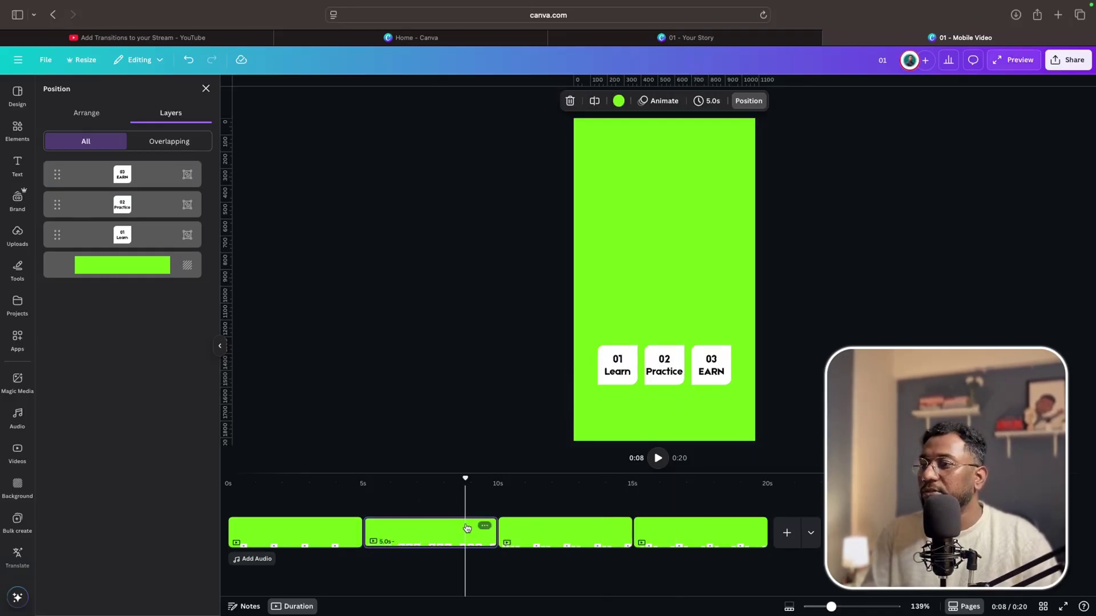
Duplicate page 2 and review pages one through four.
right_click(467, 527)
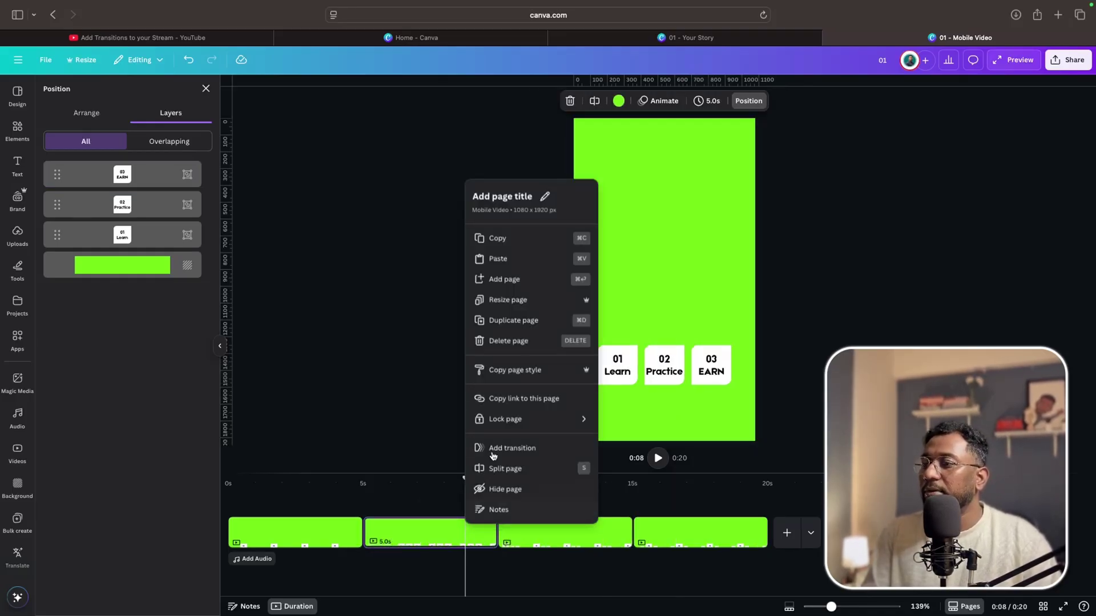
click(513, 320)
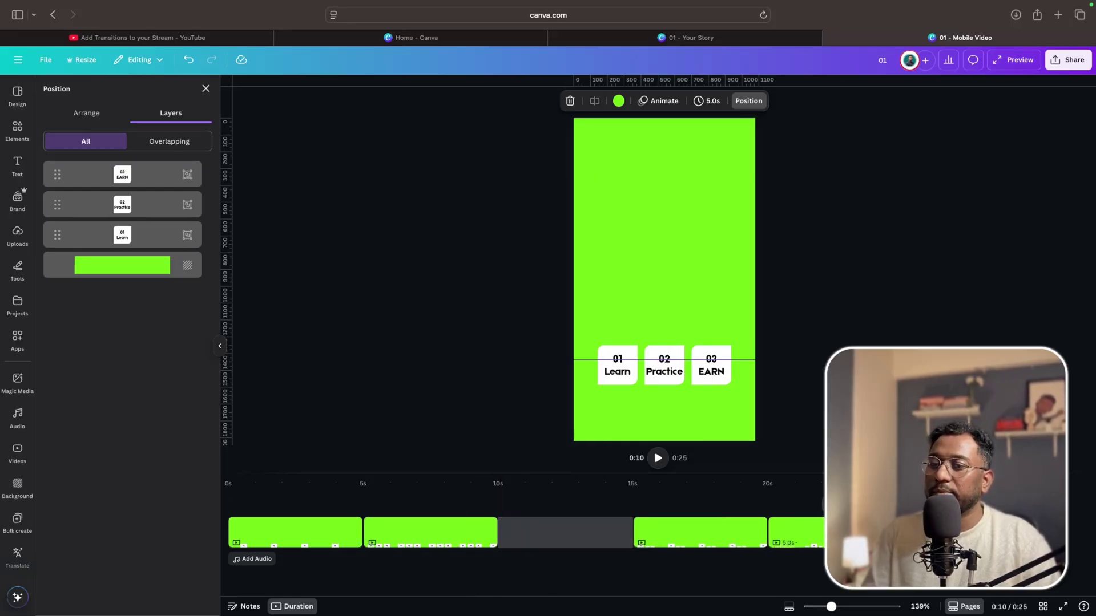
click(302, 541)
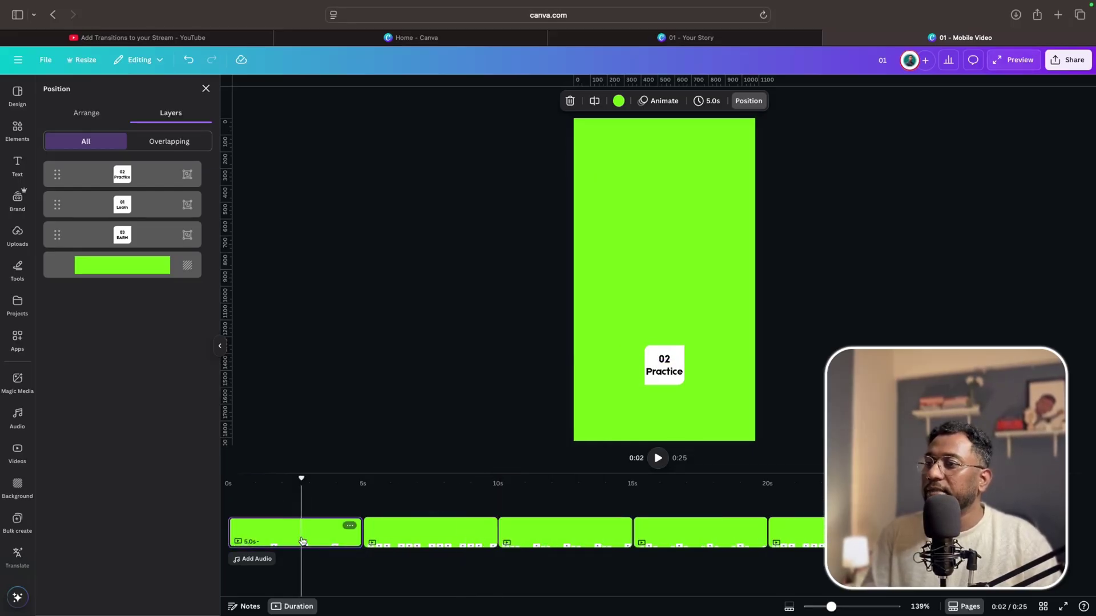
click(460, 540)
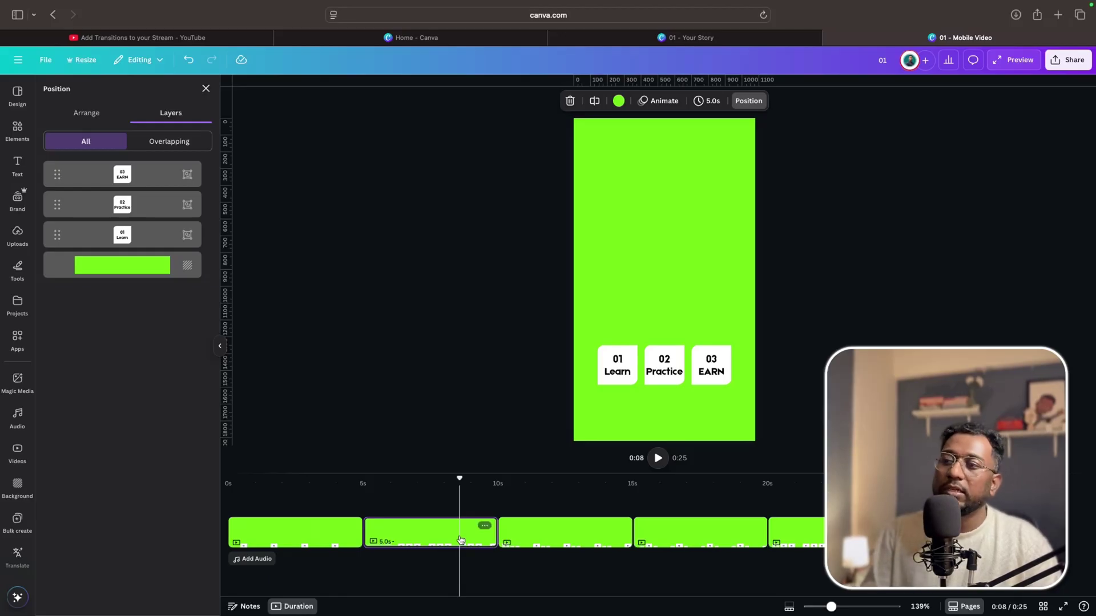
click(553, 536)
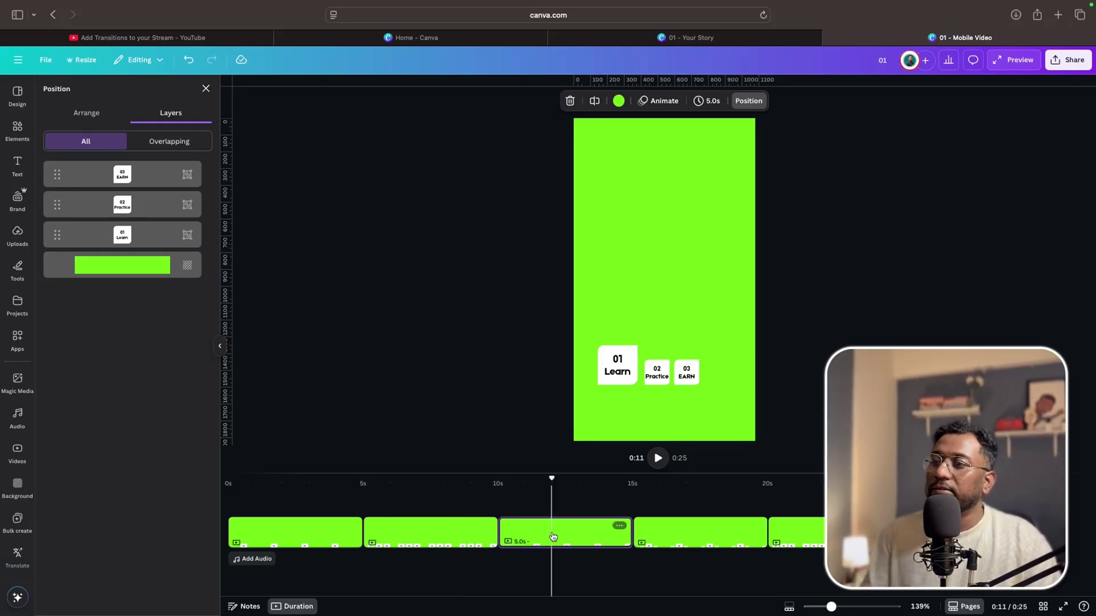
click(730, 535)
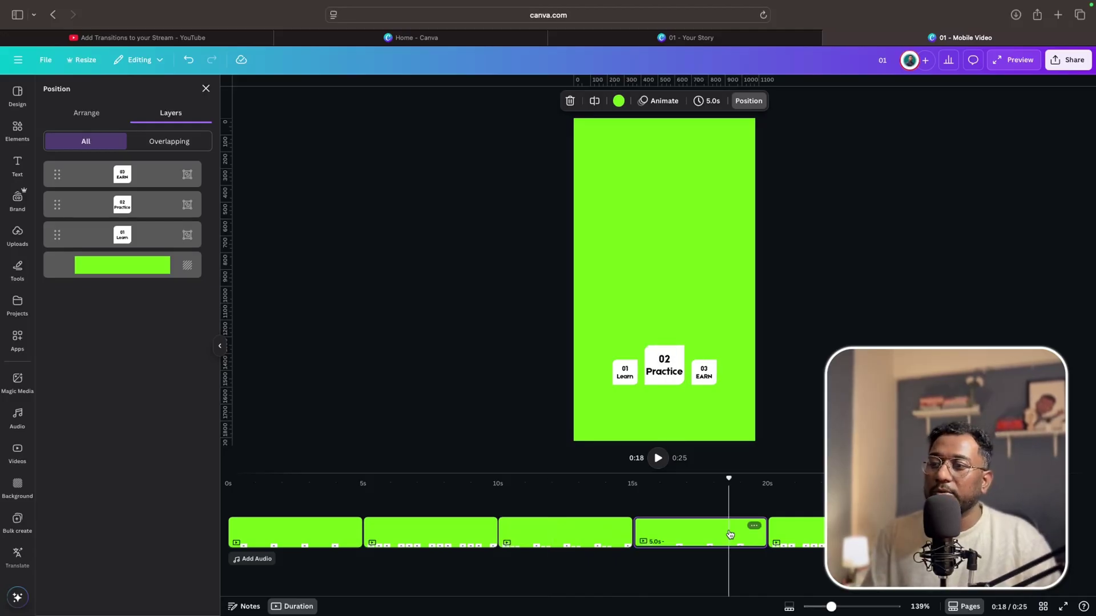
click(565, 535)
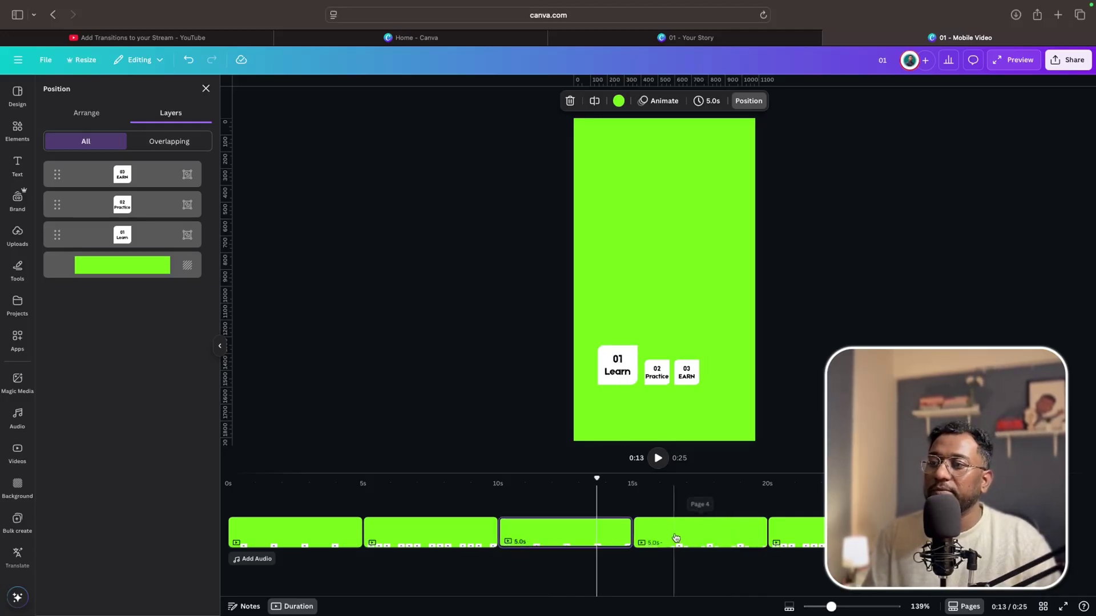
Duplicate the fifth page, move the copy into fourth position, and review the pages.
click(704, 537)
right_click(836, 533)
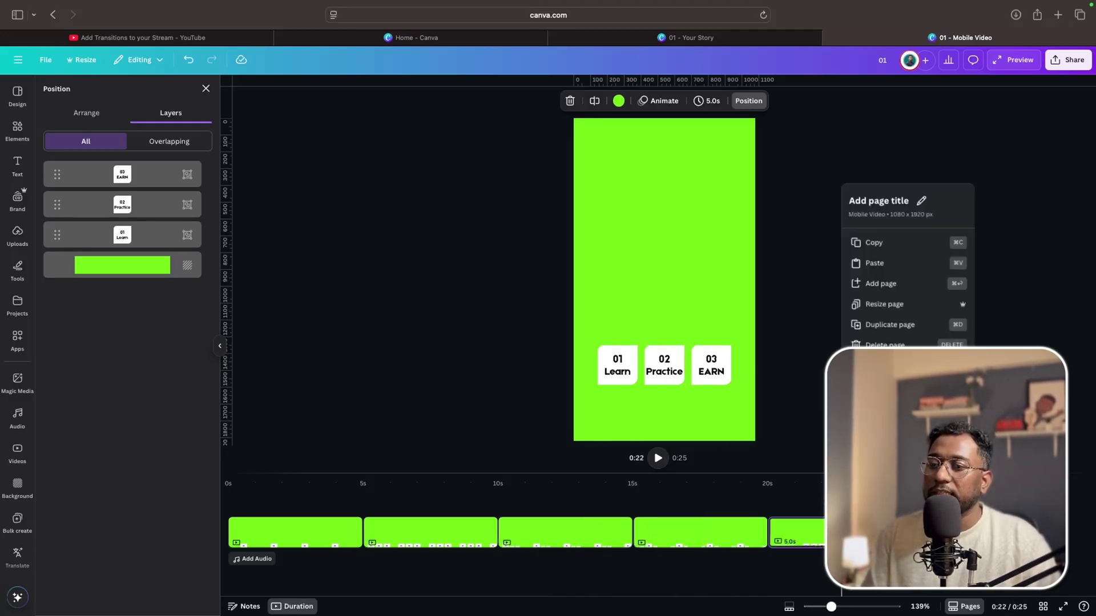
click(890, 325)
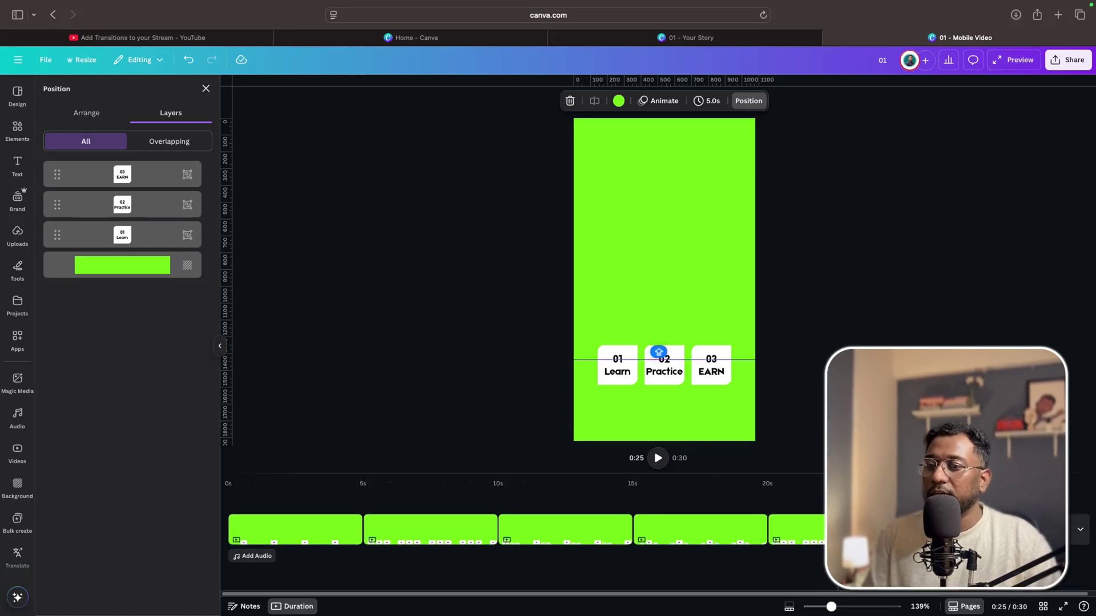
drag(796, 531, 638, 538)
click(597, 539)
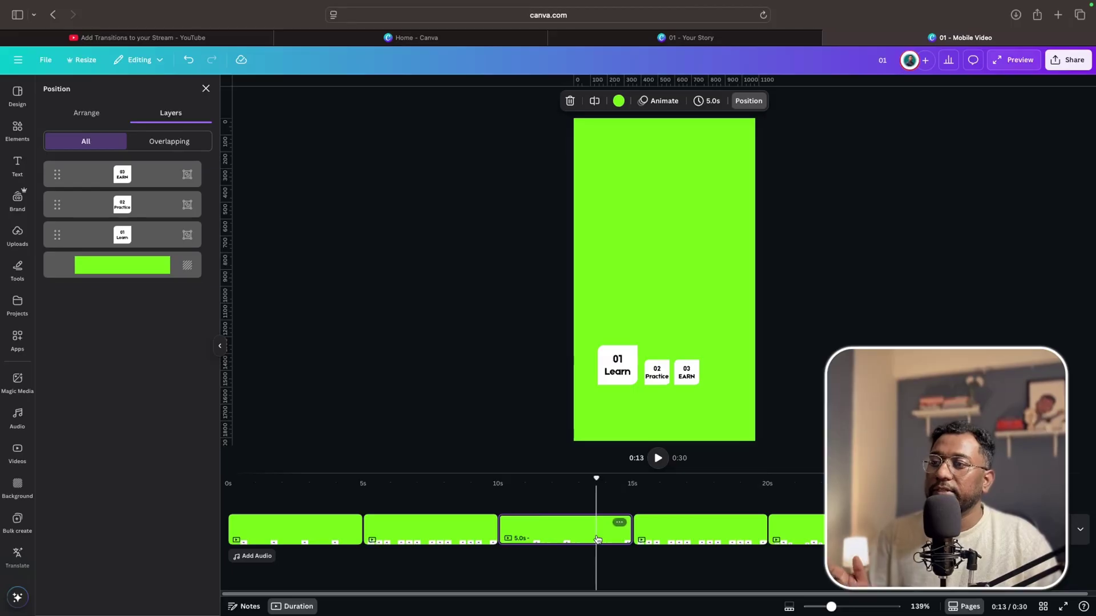
click(708, 529)
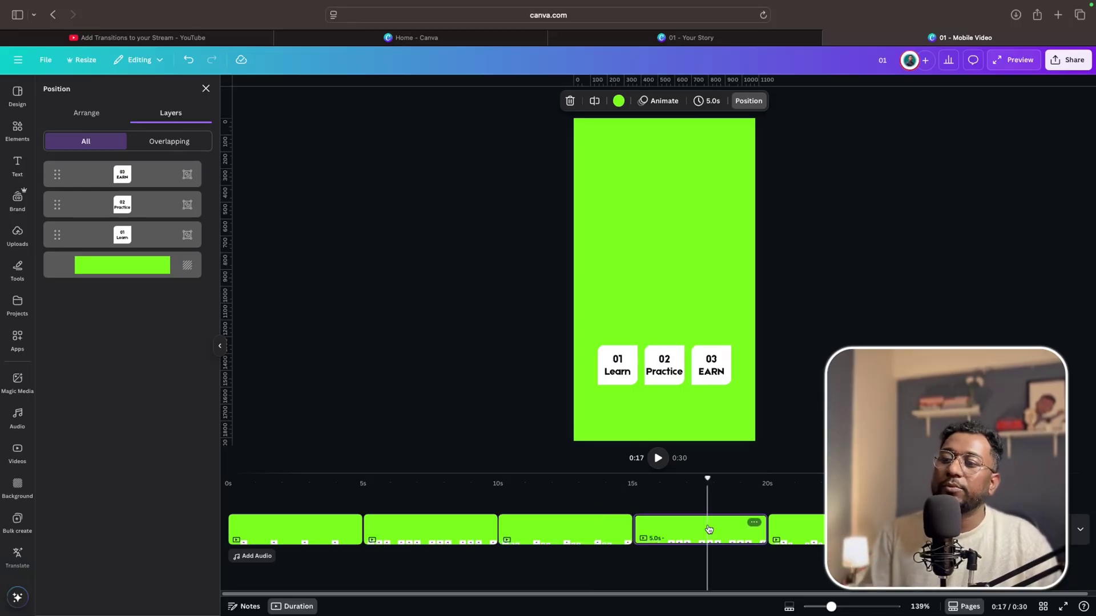
click(816, 533)
click(929, 529)
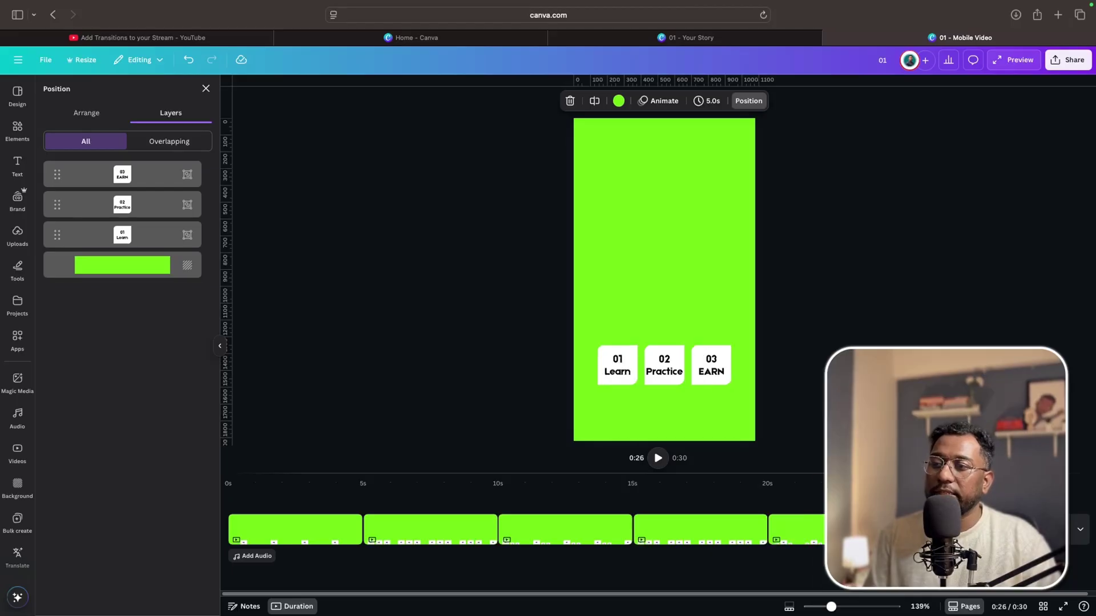
Duplicate the current step-card page.
scroll(908, 598, right, 1)
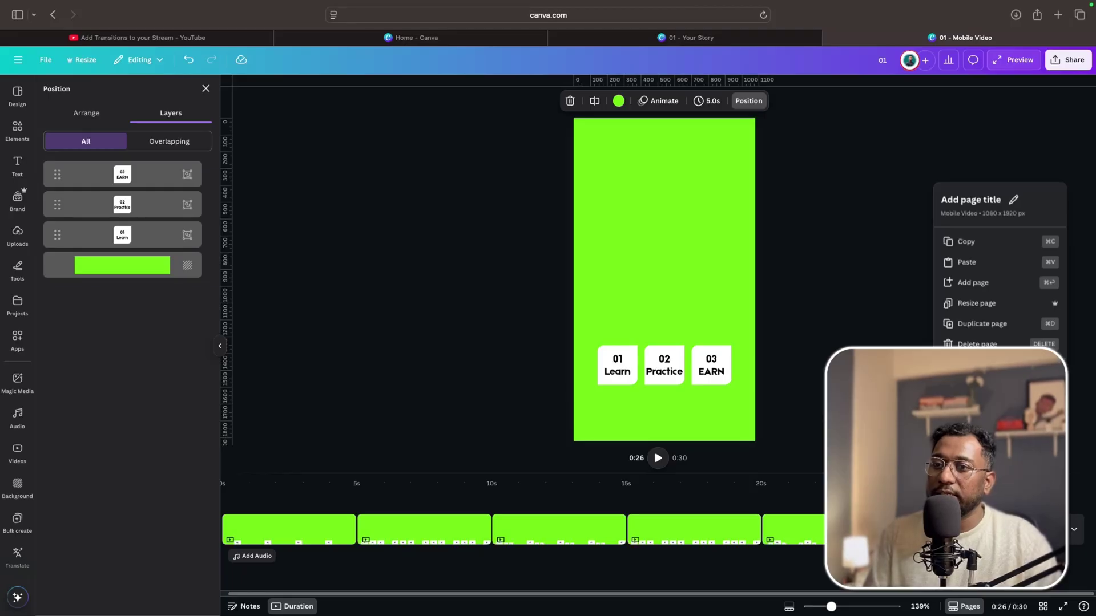
click(970, 324)
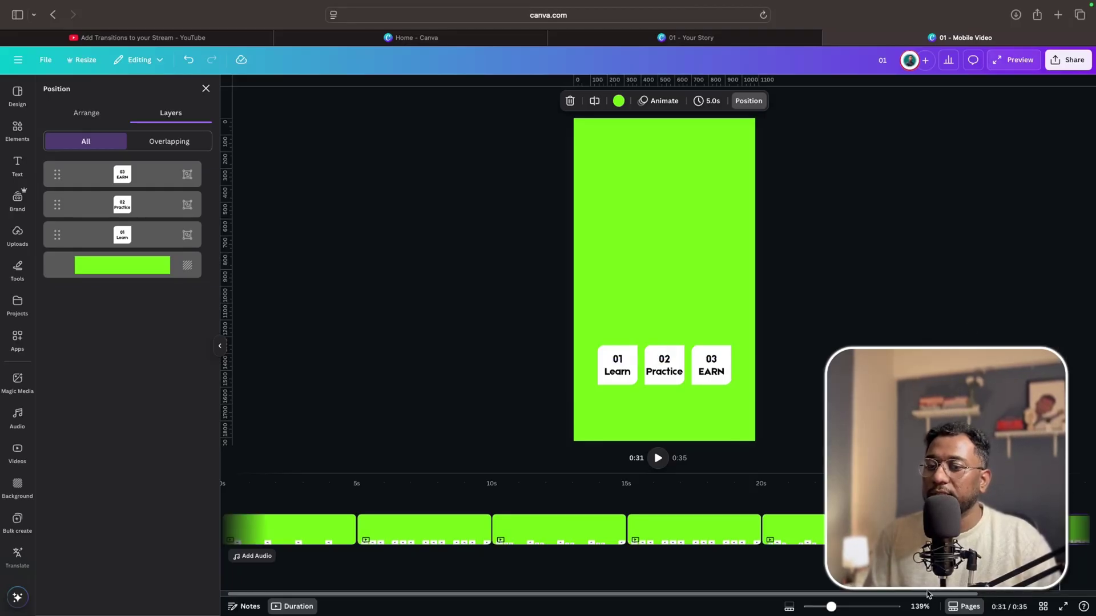
scroll(927, 571, right, 5)
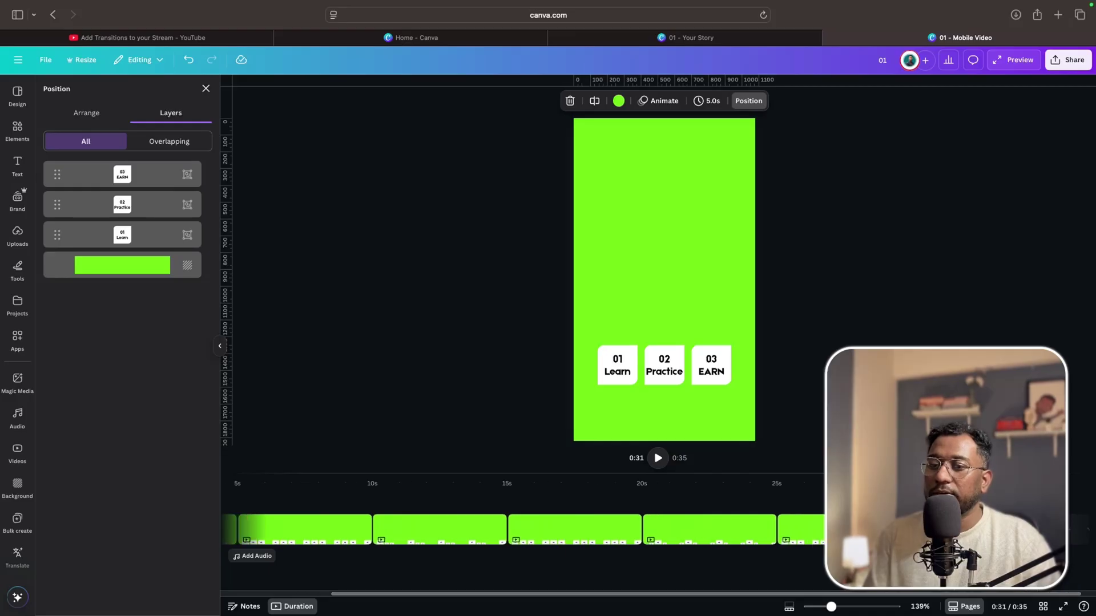
Shrink the Learn and Practice cards on the copy, then duplicate that page.
click(601, 331)
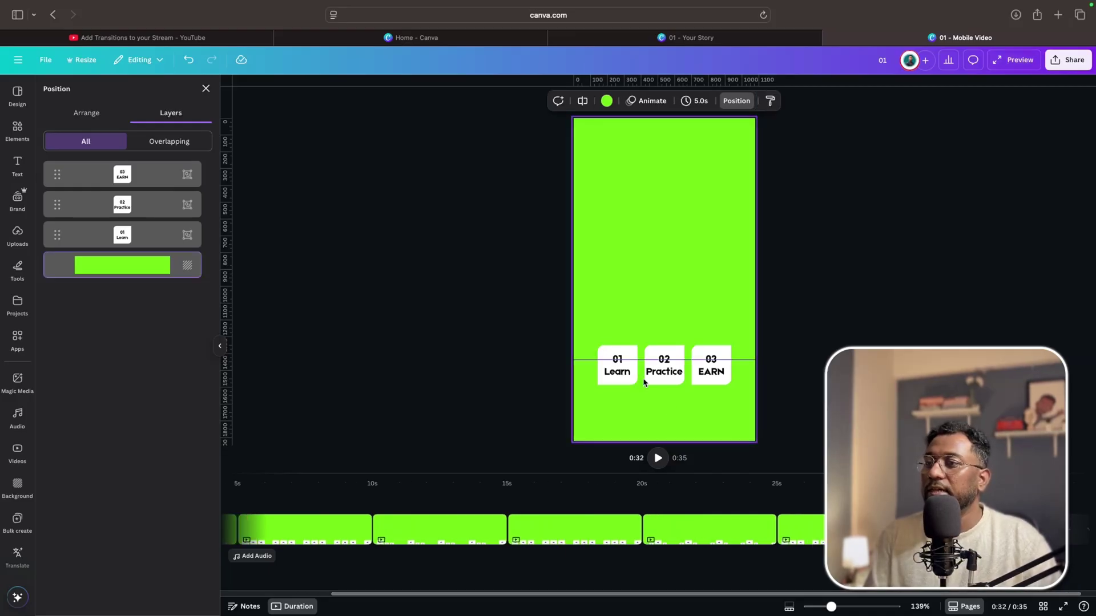
drag(591, 324, 665, 394)
drag(597, 345, 627, 369)
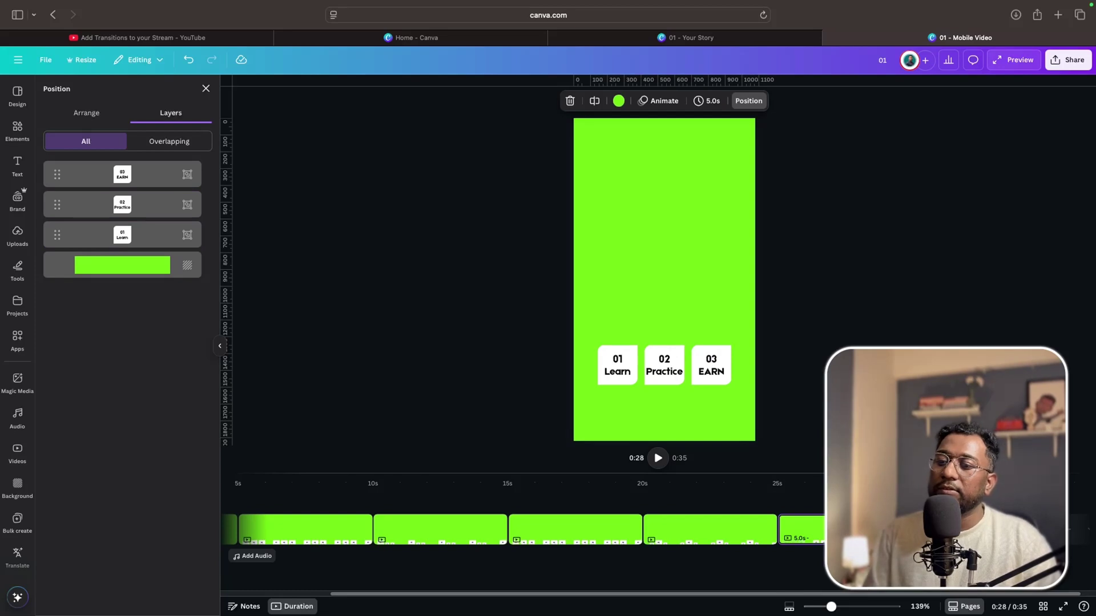
right_click(866, 186)
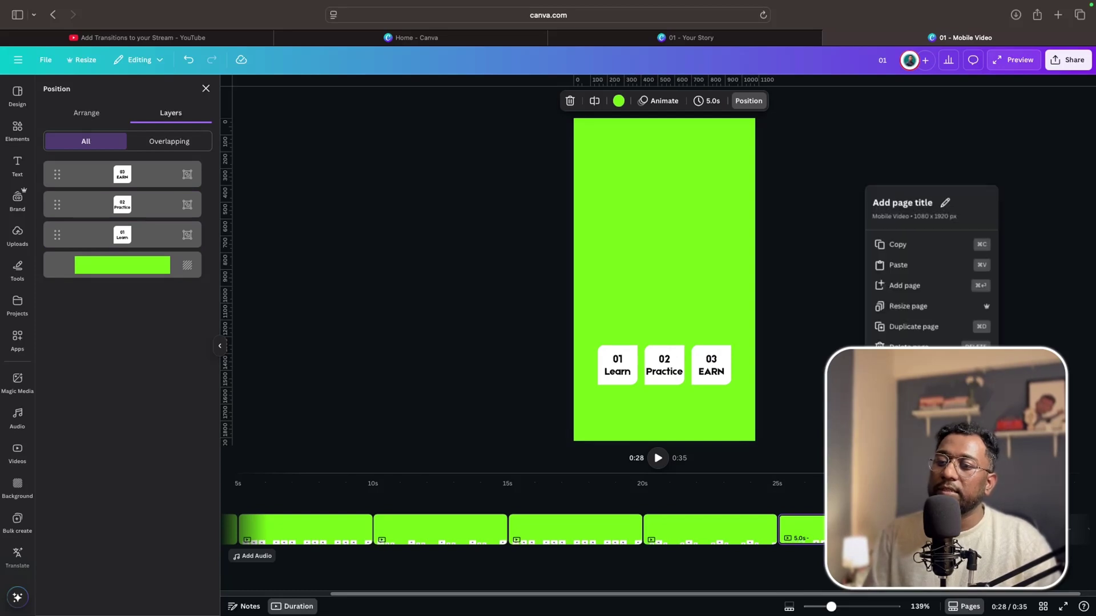
click(915, 337)
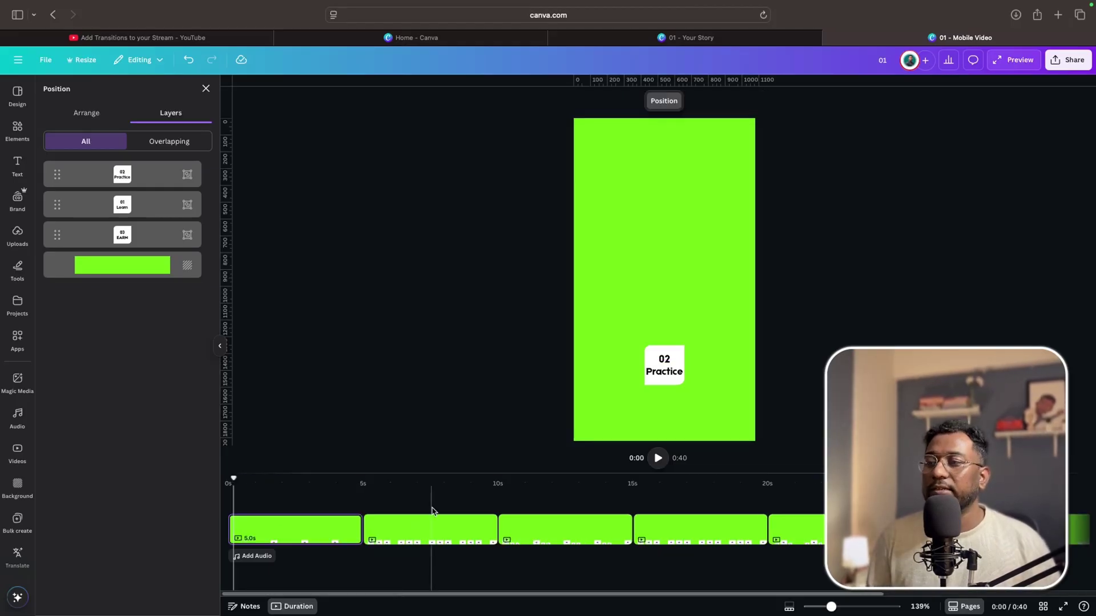
Apply the Match & Move transition between the pages.
mouse_move(363, 522)
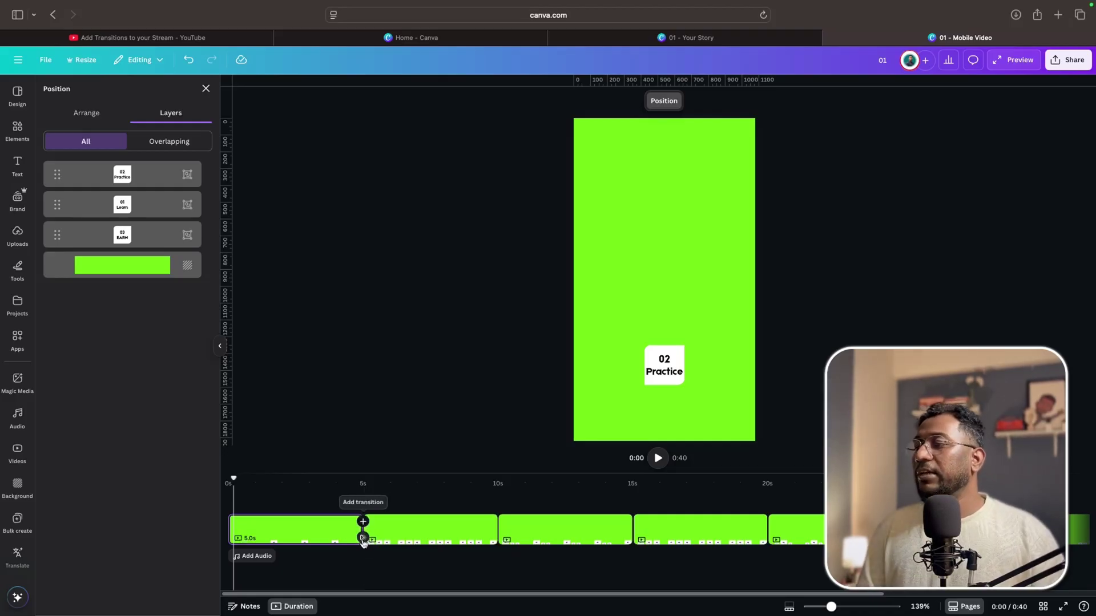
click(362, 537)
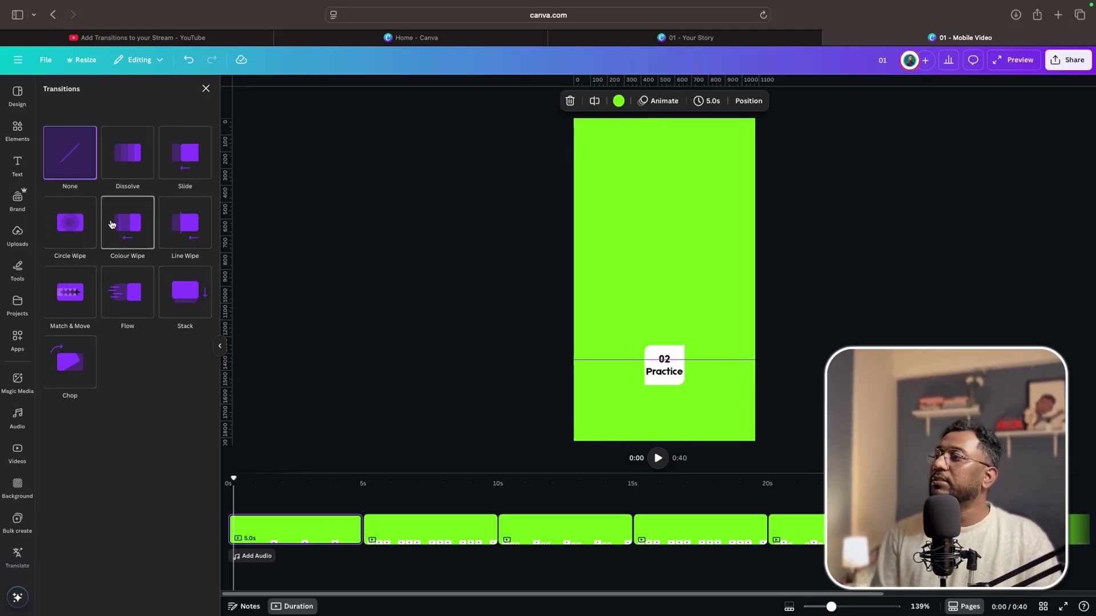
click(70, 292)
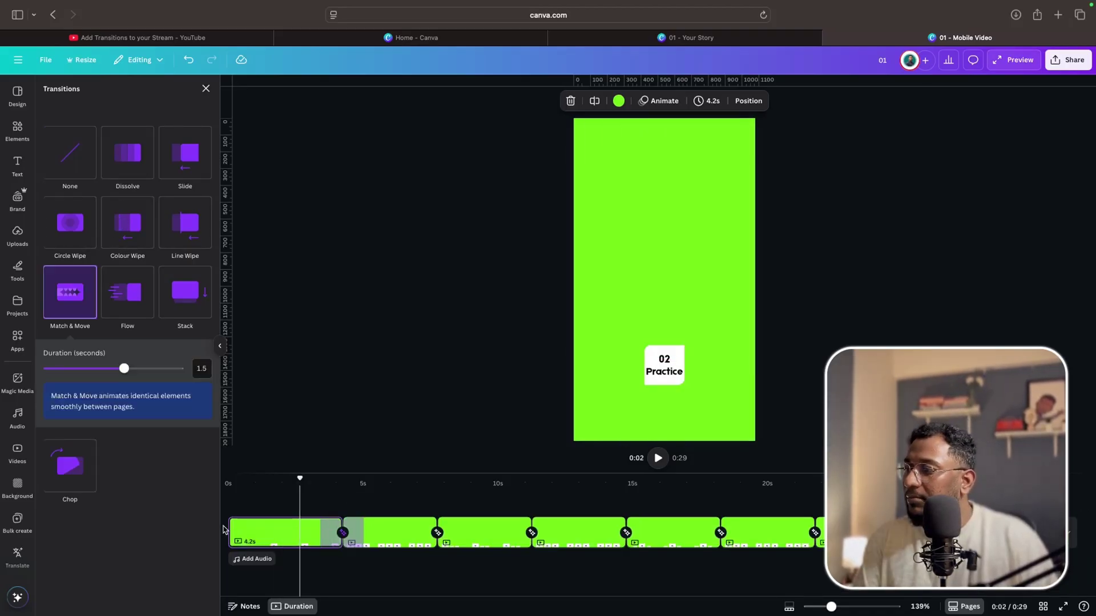
Trim the durations of pages 1 and 2 in the timeline.
drag(224, 529, 292, 528)
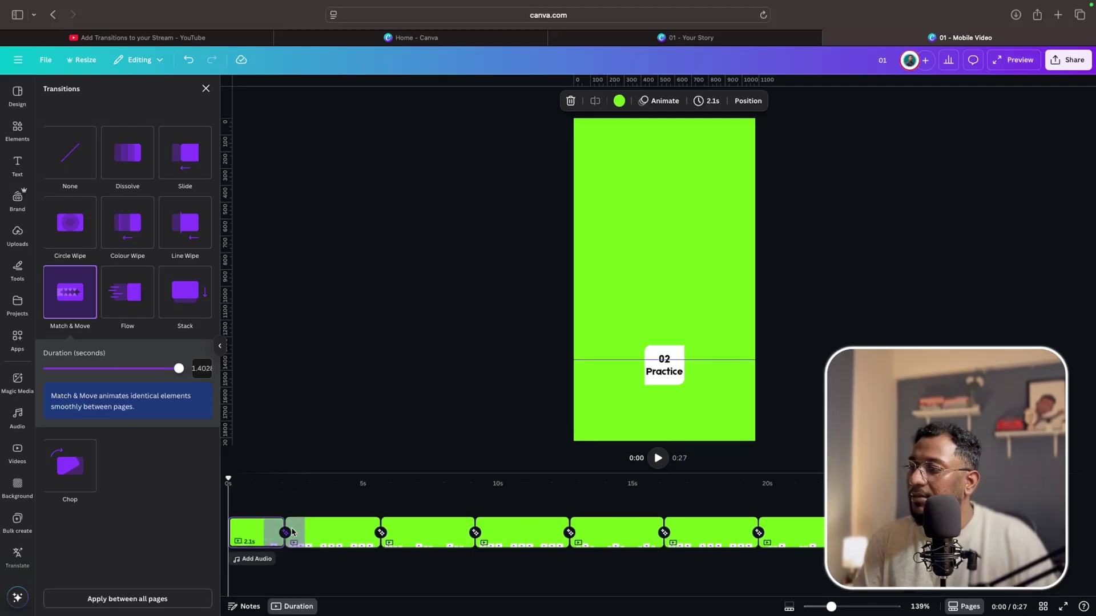
click(327, 531)
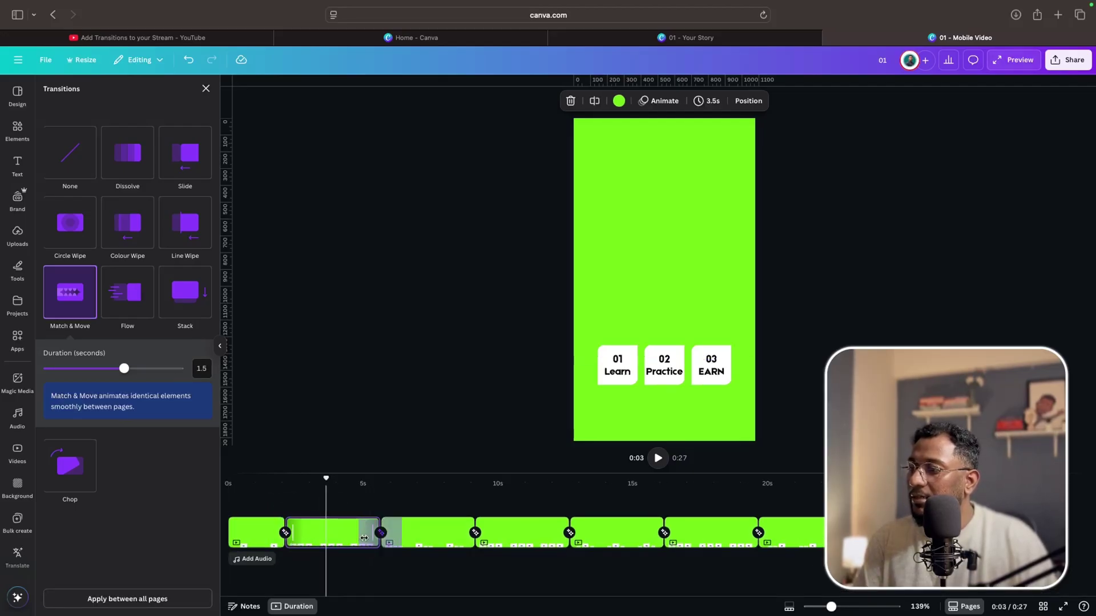
drag(363, 538, 405, 532)
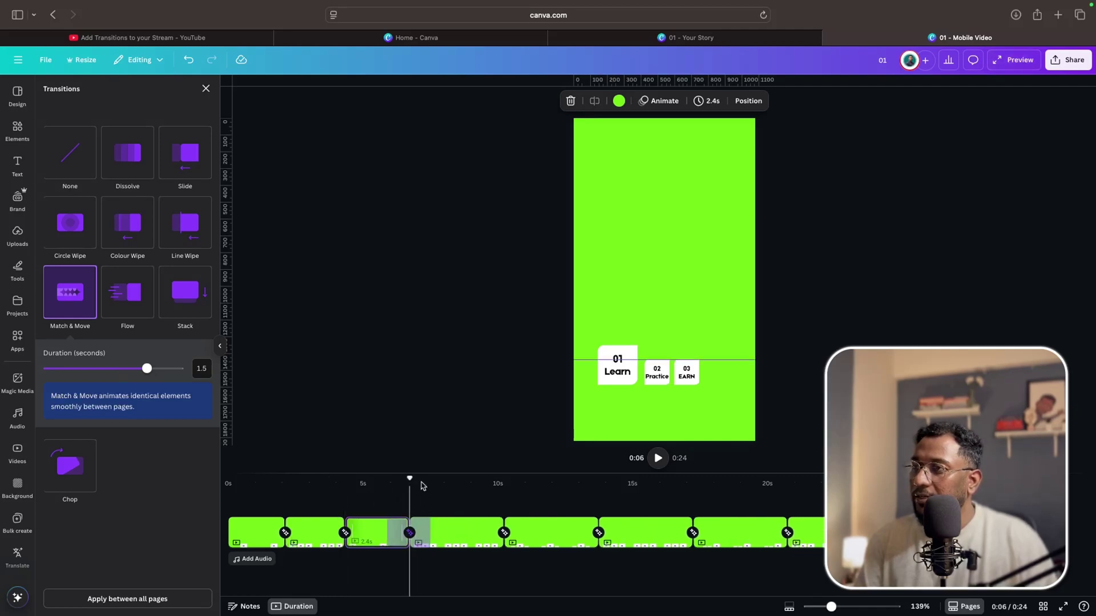
Set all pages to 1.6 seconds, trim the text bar, and rewind the playhead to 0:00.
click(710, 101)
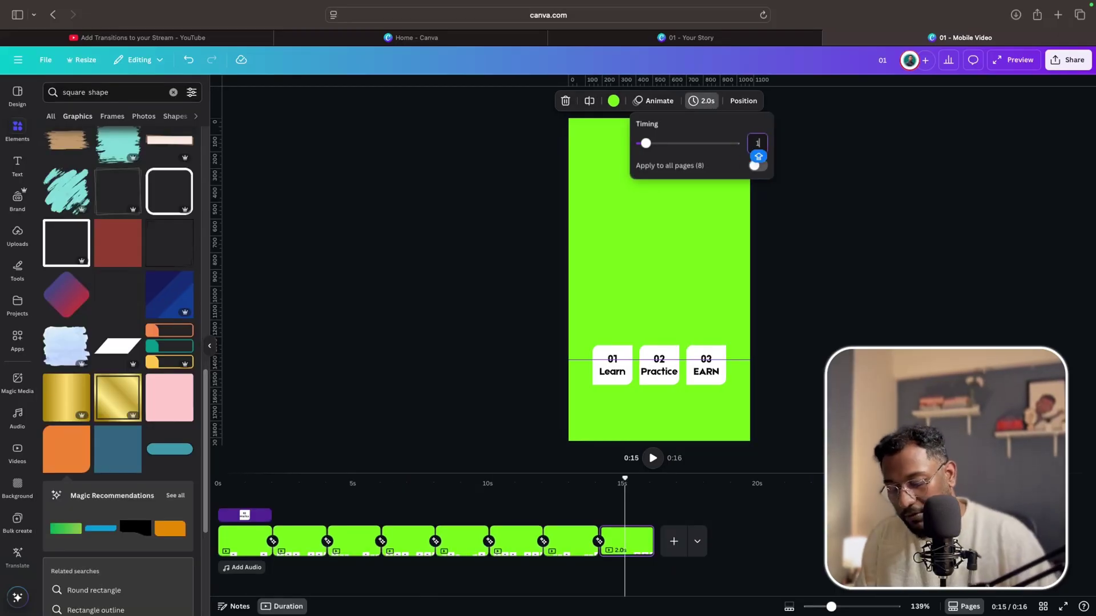
text(1.5)
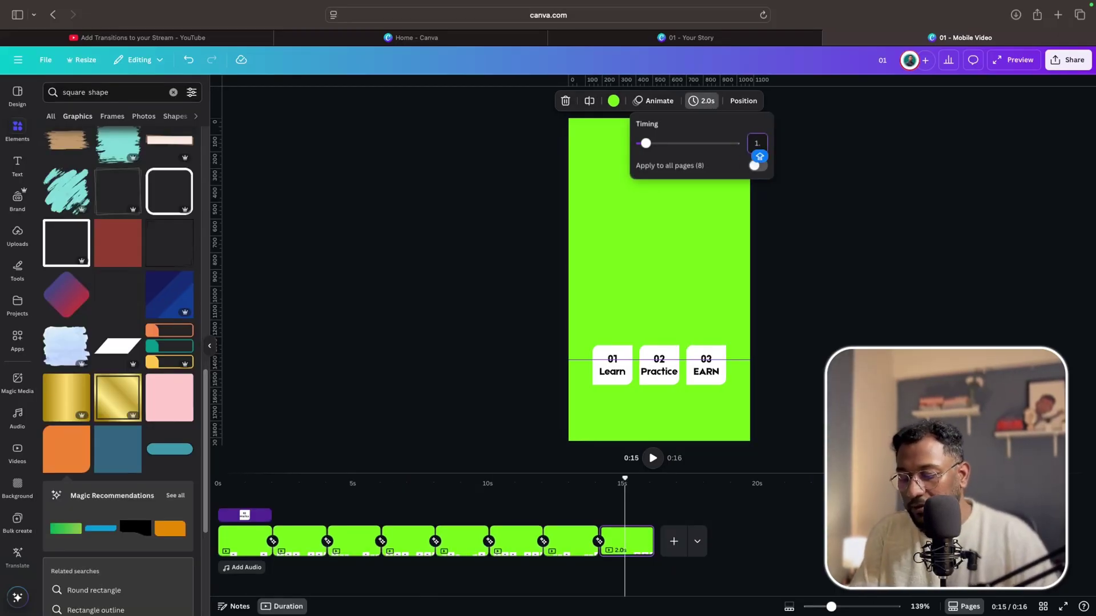
click(755, 166)
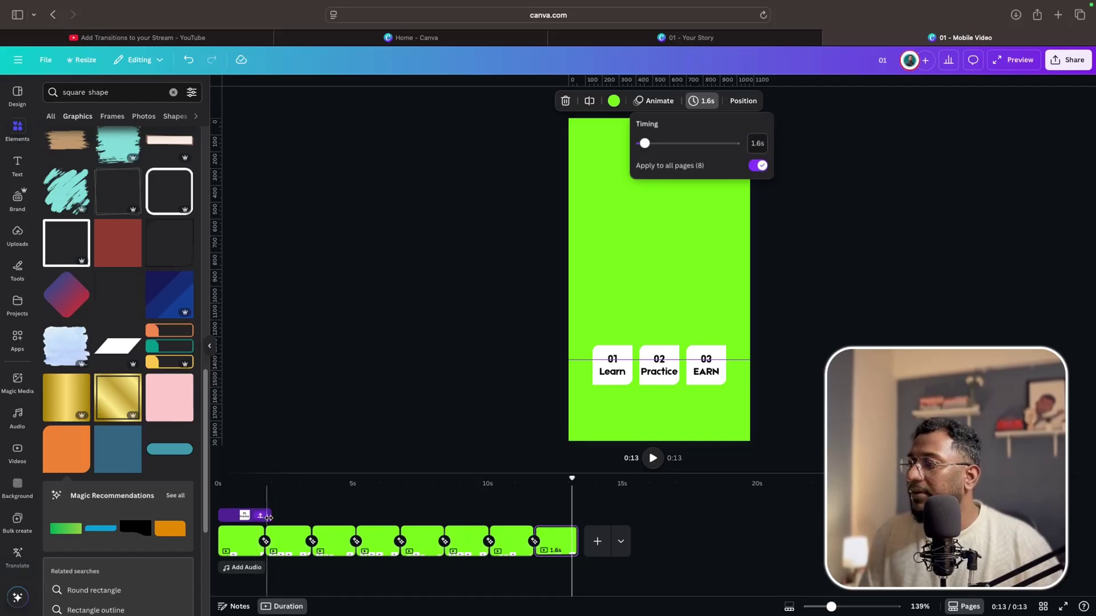
drag(266, 517, 261, 517)
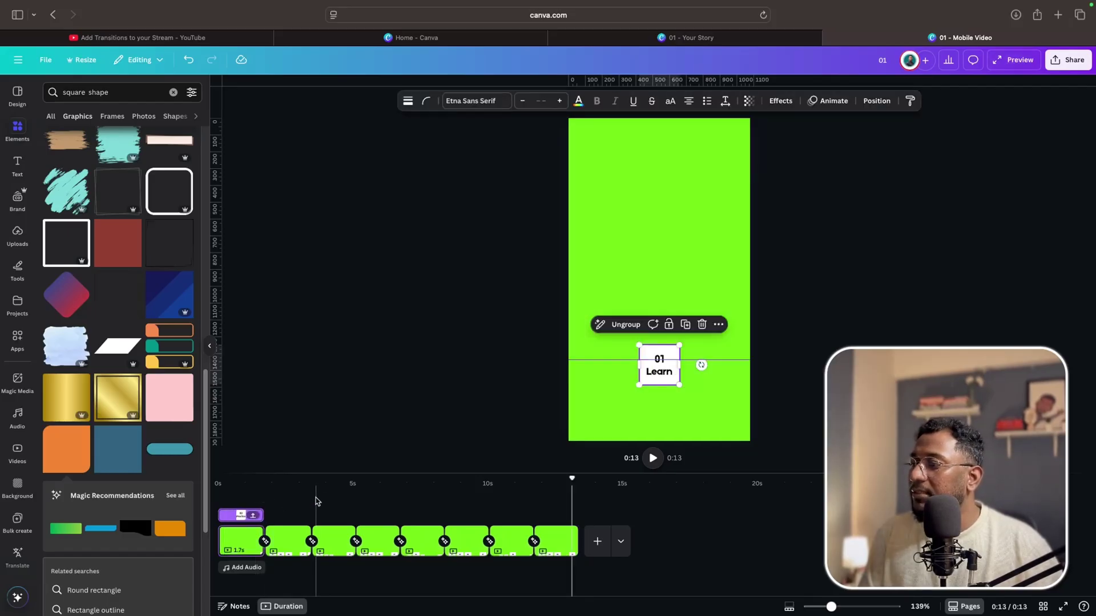
click(309, 483)
drag(309, 484, 215, 478)
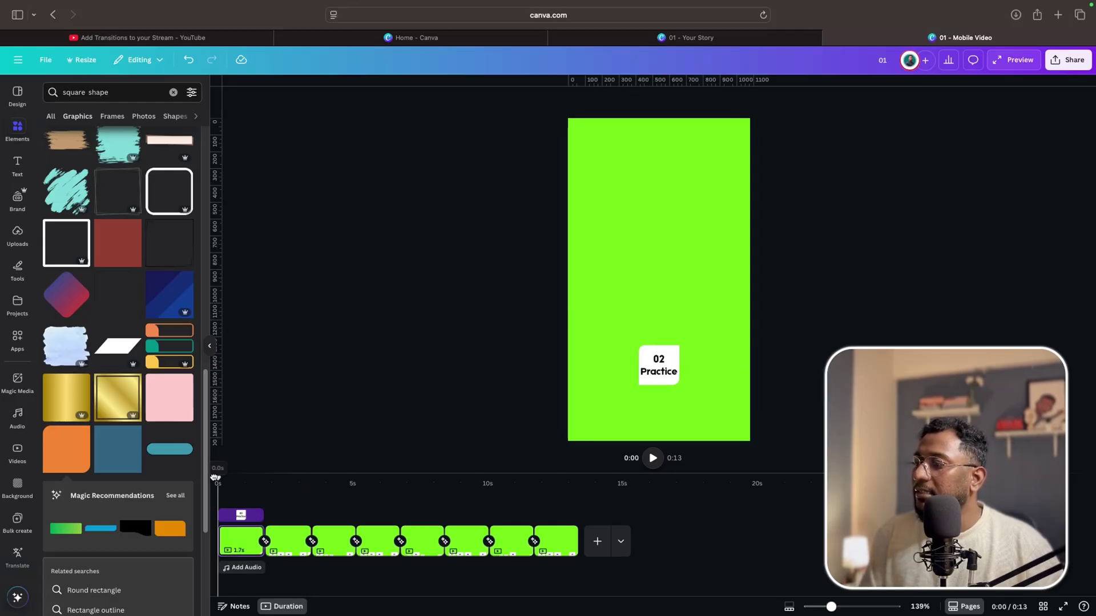
Play back the 13-second card animation preview.
key(space)
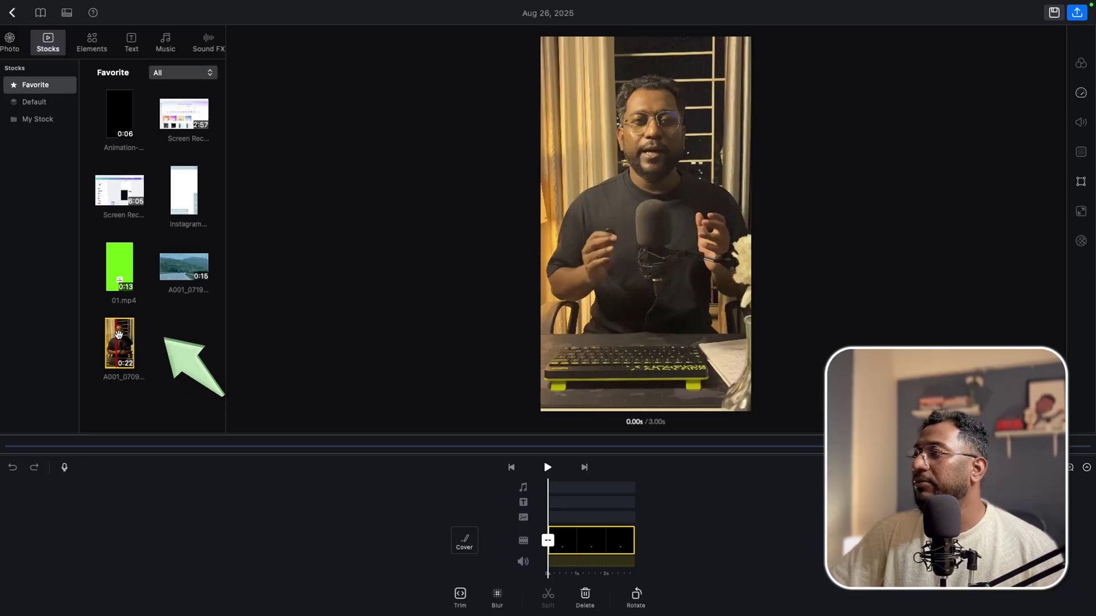
Put the A001_0709 talking-head clip on the timeline and overlay the green 01.mp4 on it.
drag(119, 335, 657, 205)
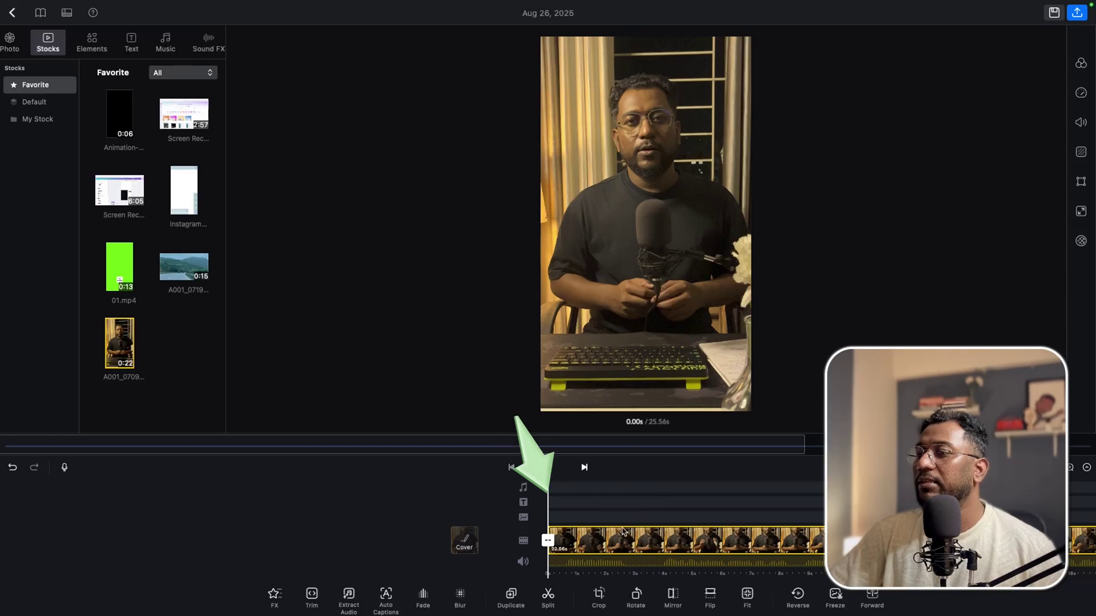
click(119, 261)
drag(119, 261, 657, 99)
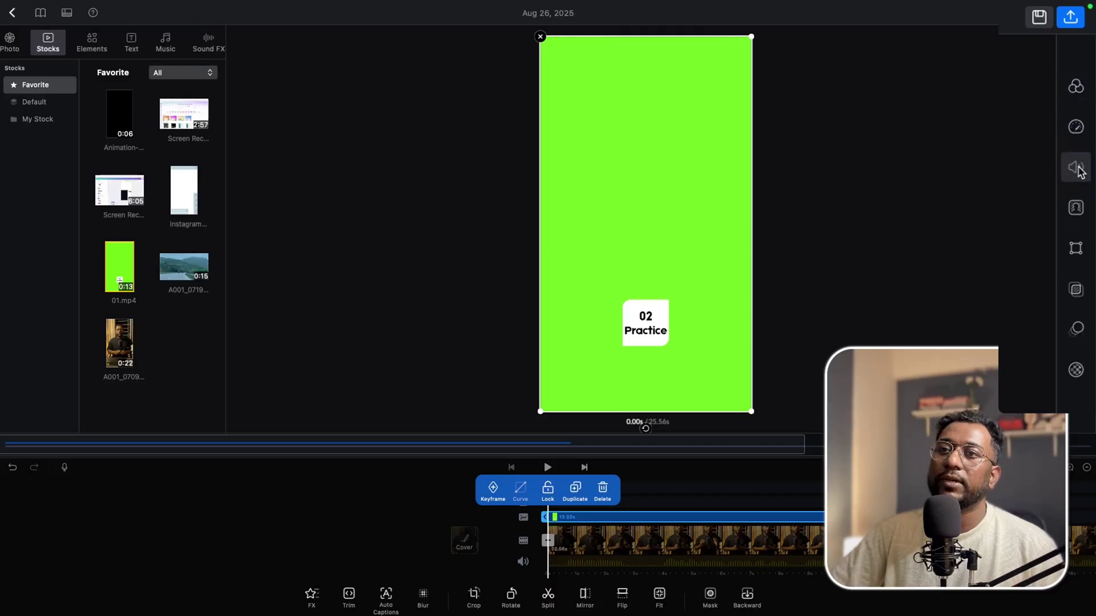
Chroma-key the overlay's green at 100% intensity, then review all three step cards over the footage.
click(1076, 209)
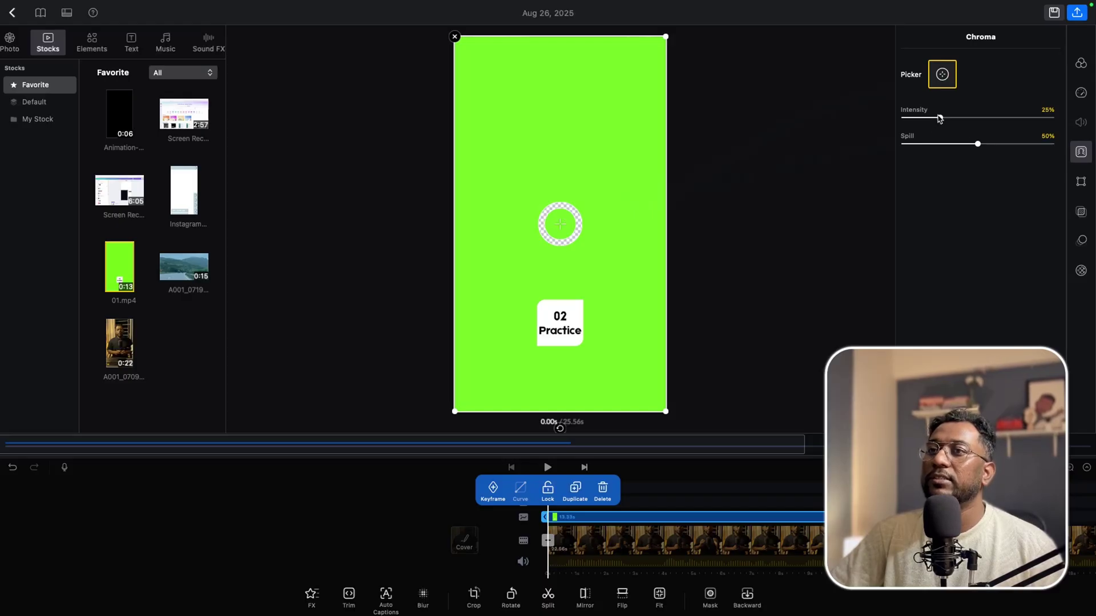
drag(940, 119, 969, 118)
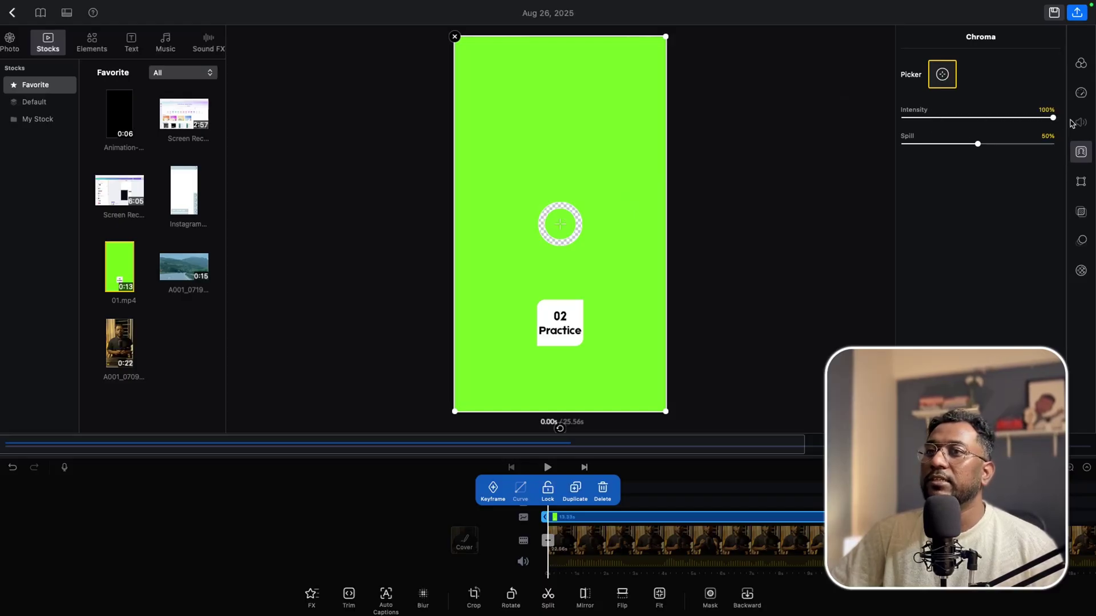
drag(1052, 120, 994, 119)
drag(575, 228, 598, 214)
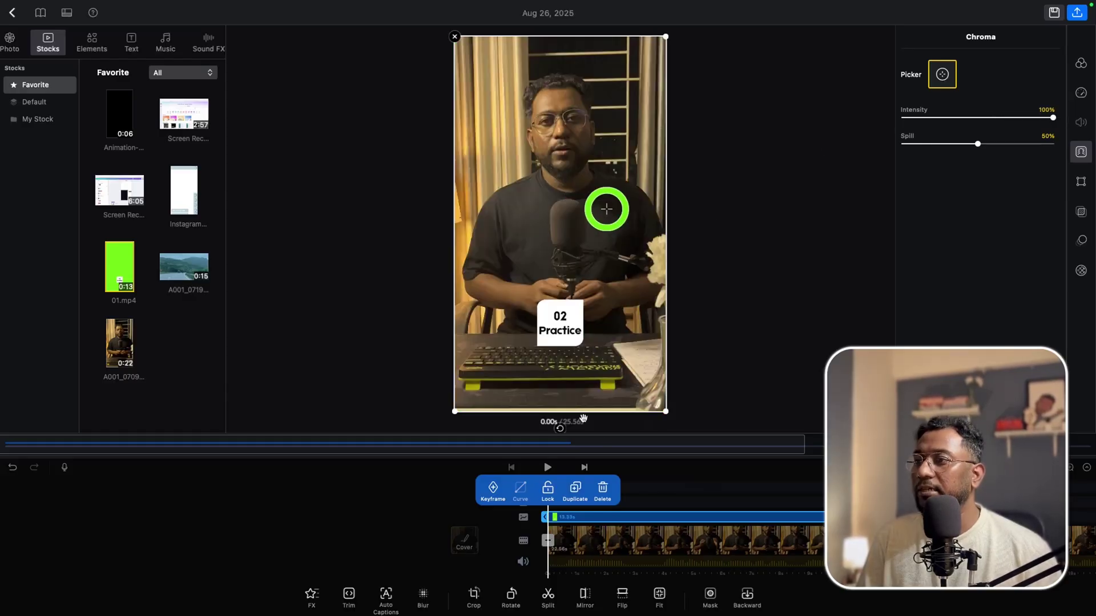
click(586, 498)
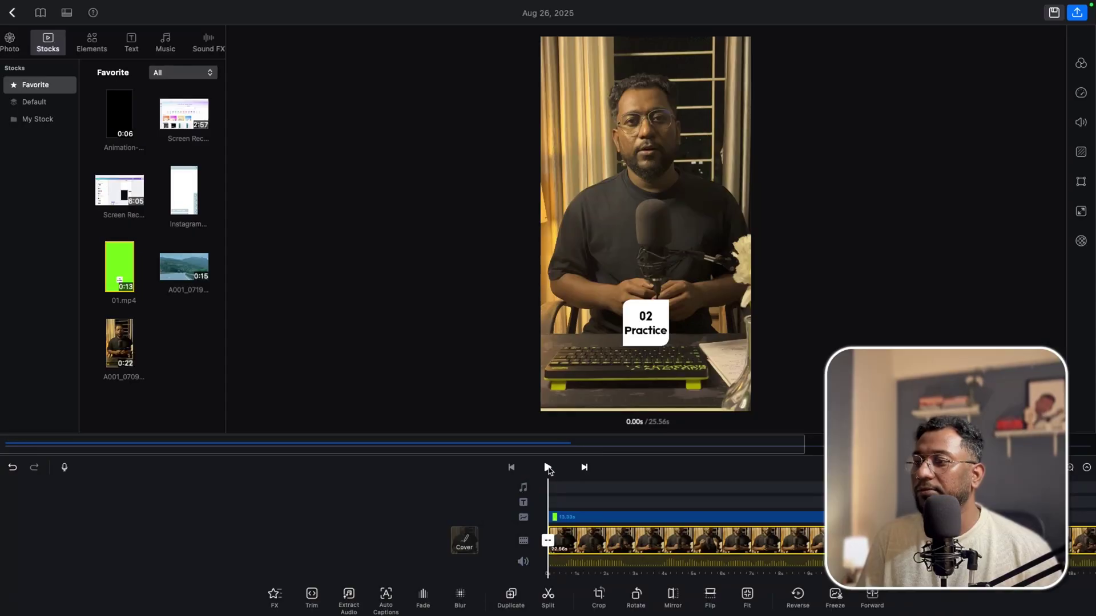
click(400, 515)
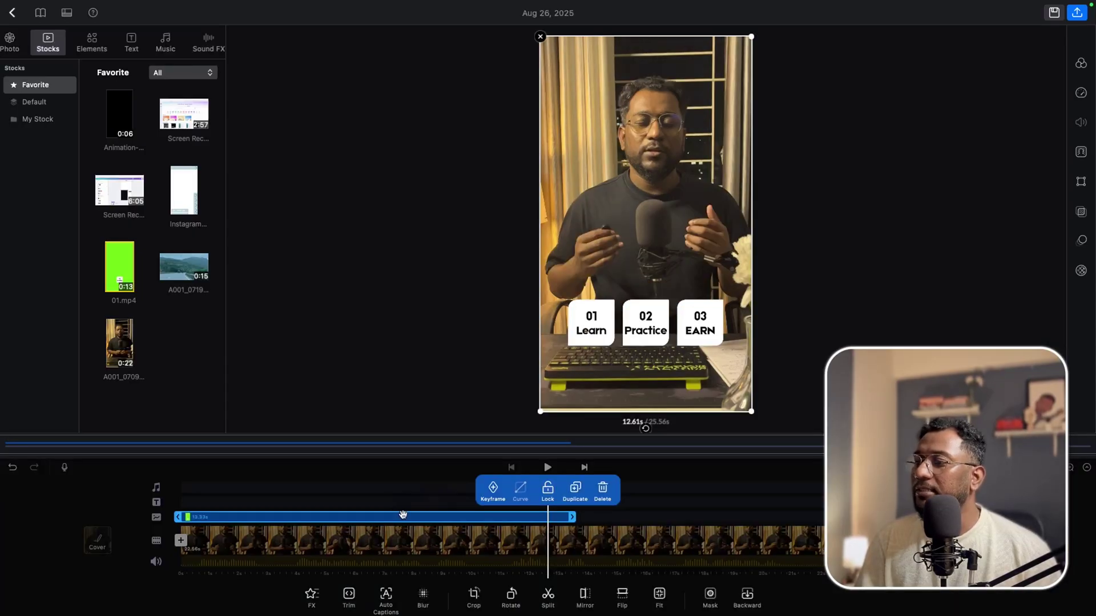